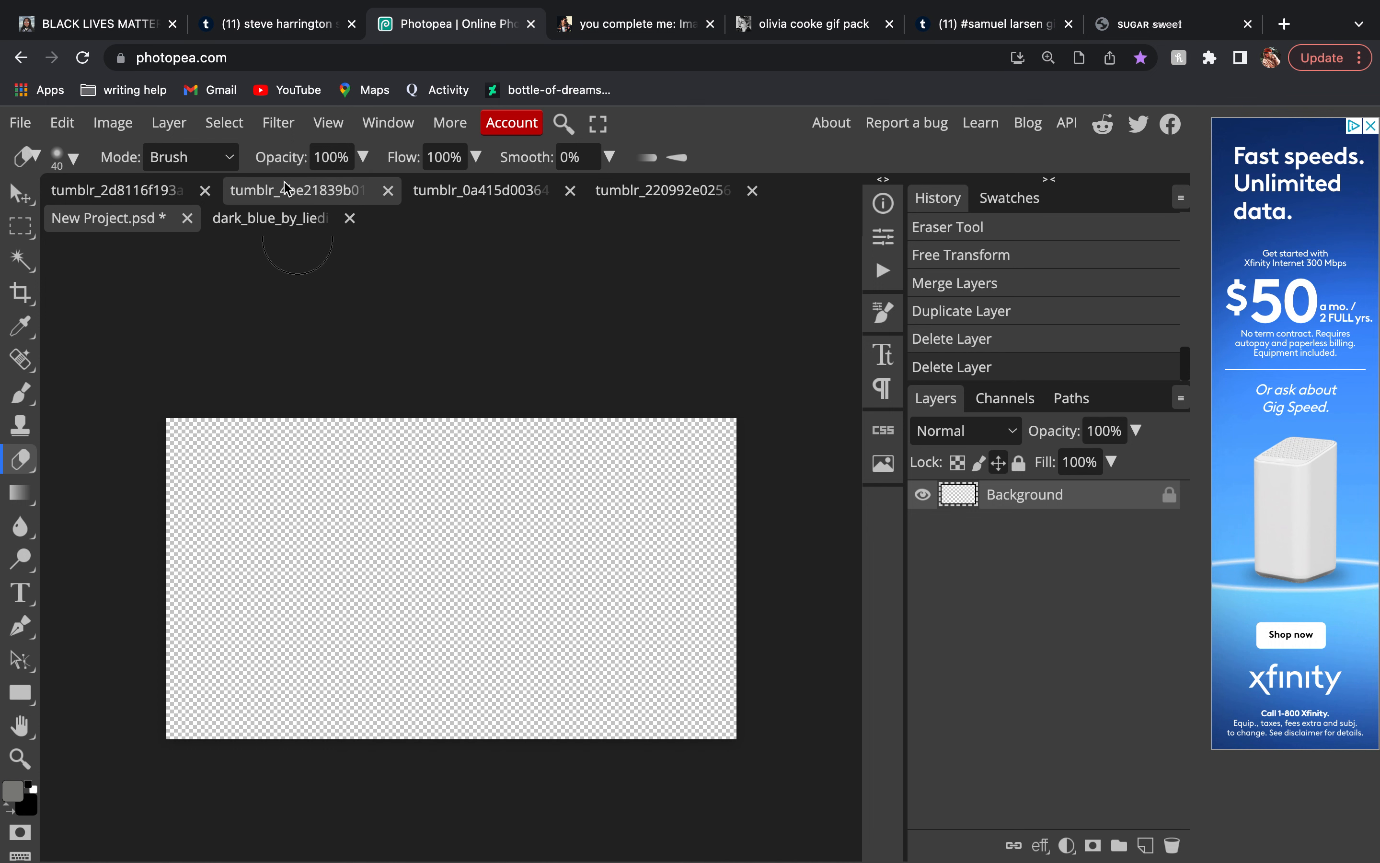
Look through the open GIF documents, the existing New Project.psd and the dark_blue colouring file
{"action": "left_click", "coordinate": [272, 191]}
{"action": "left_click", "coordinate": [122, 222]}
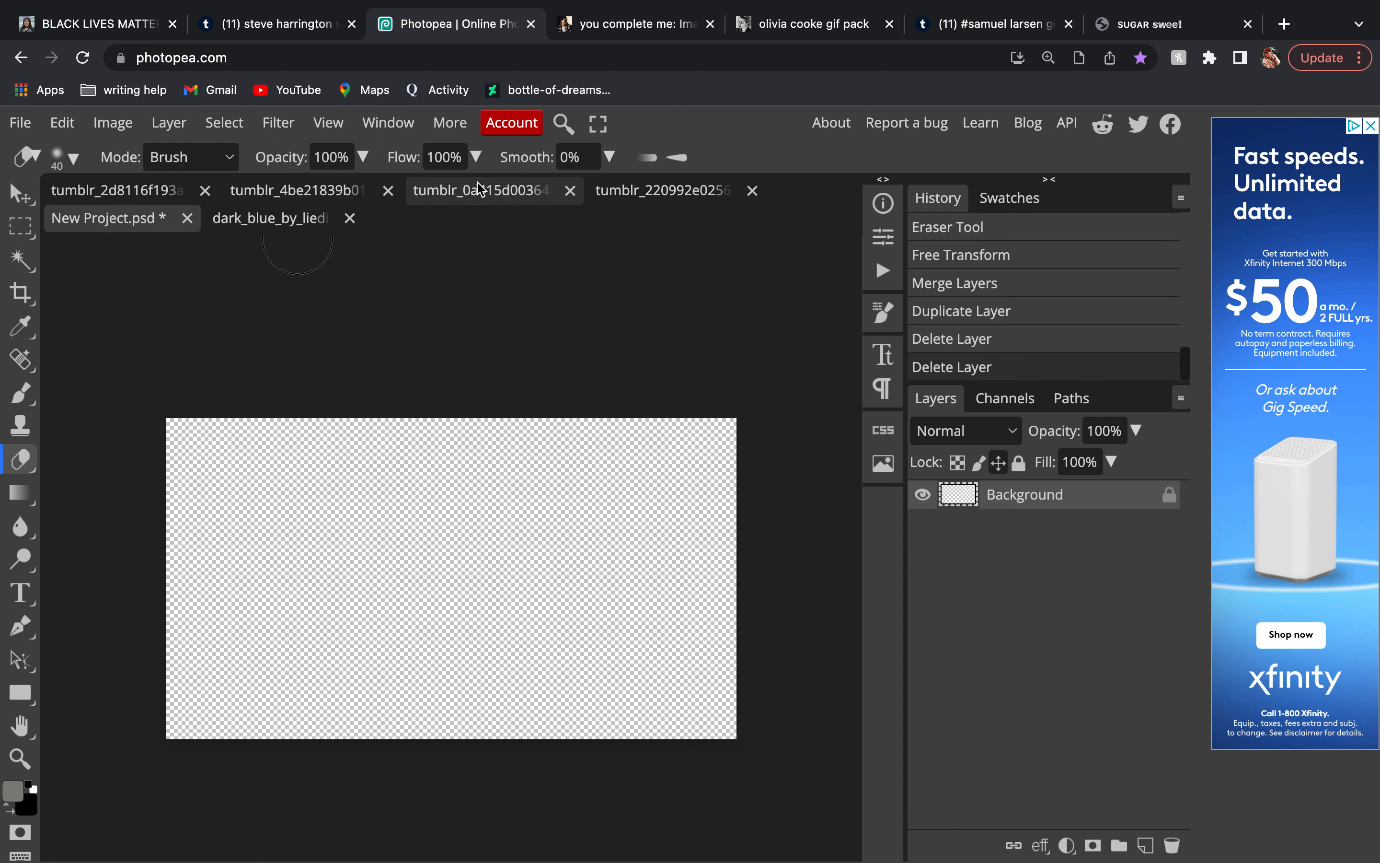
{"action": "left_click", "coordinate": [448, 190]}
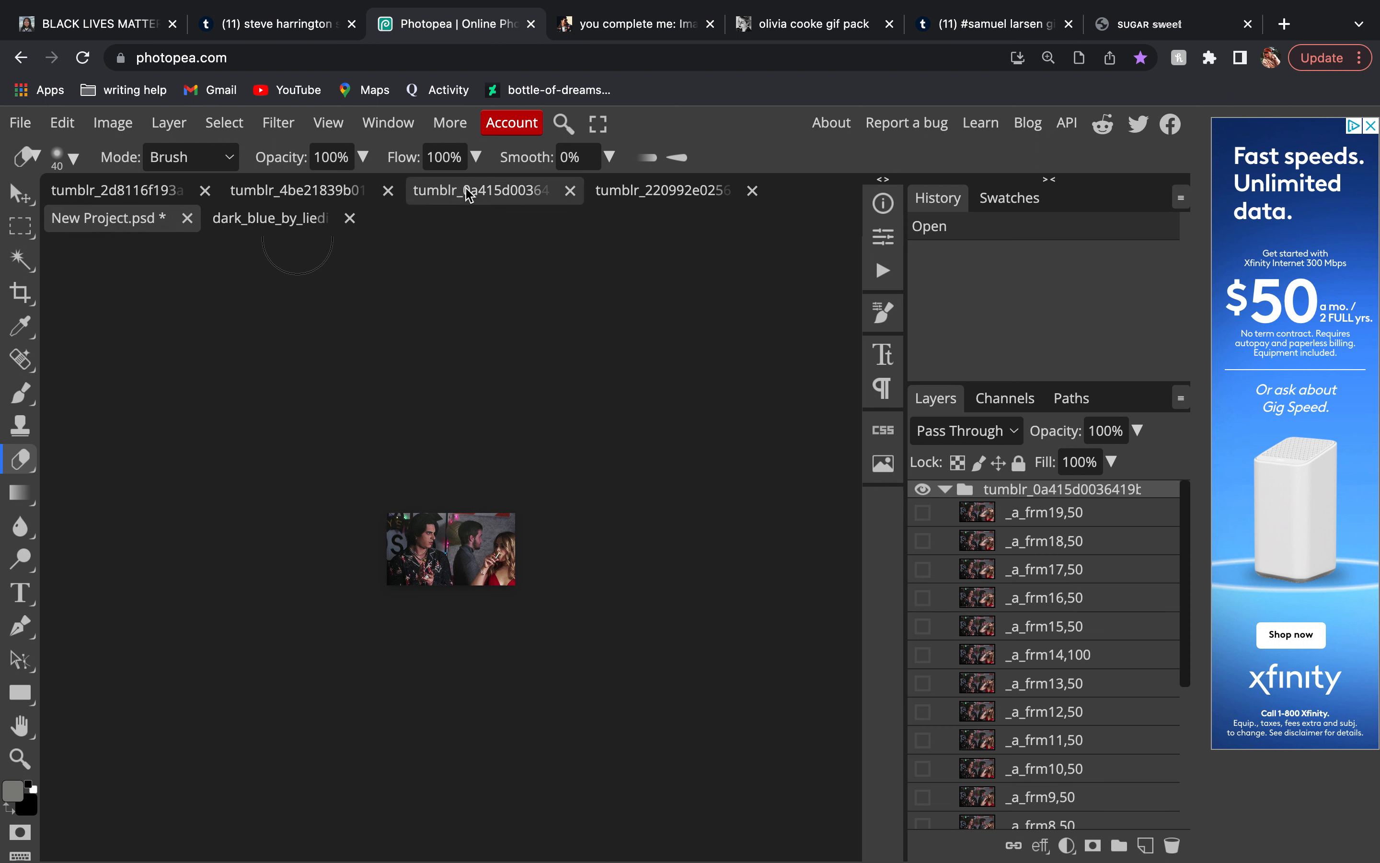
{"action": "left_click", "coordinate": [675, 201]}
{"action": "left_click", "coordinate": [296, 197]}
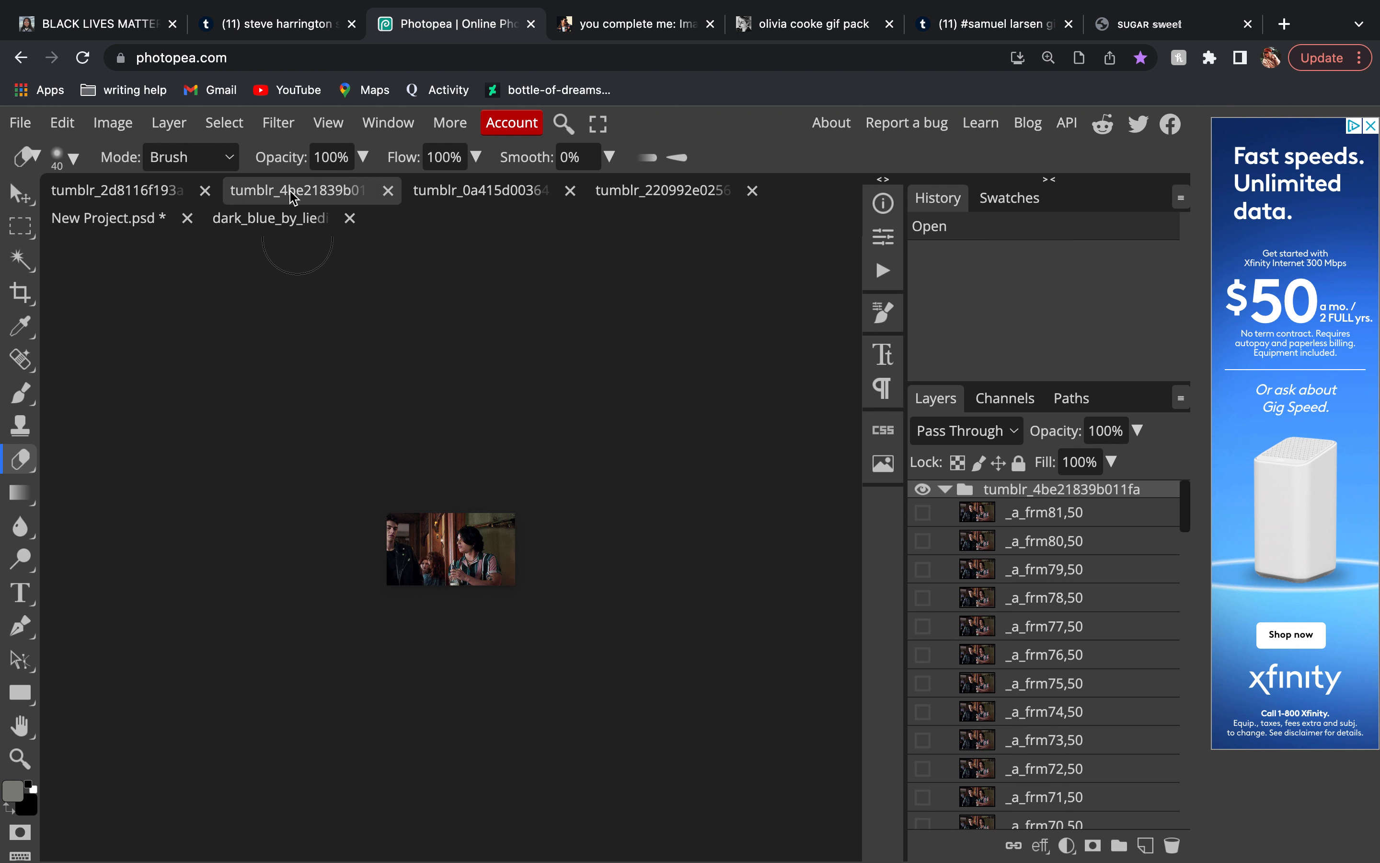
{"action": "left_click", "coordinate": [117, 234]}
{"action": "left_click", "coordinate": [237, 231]}
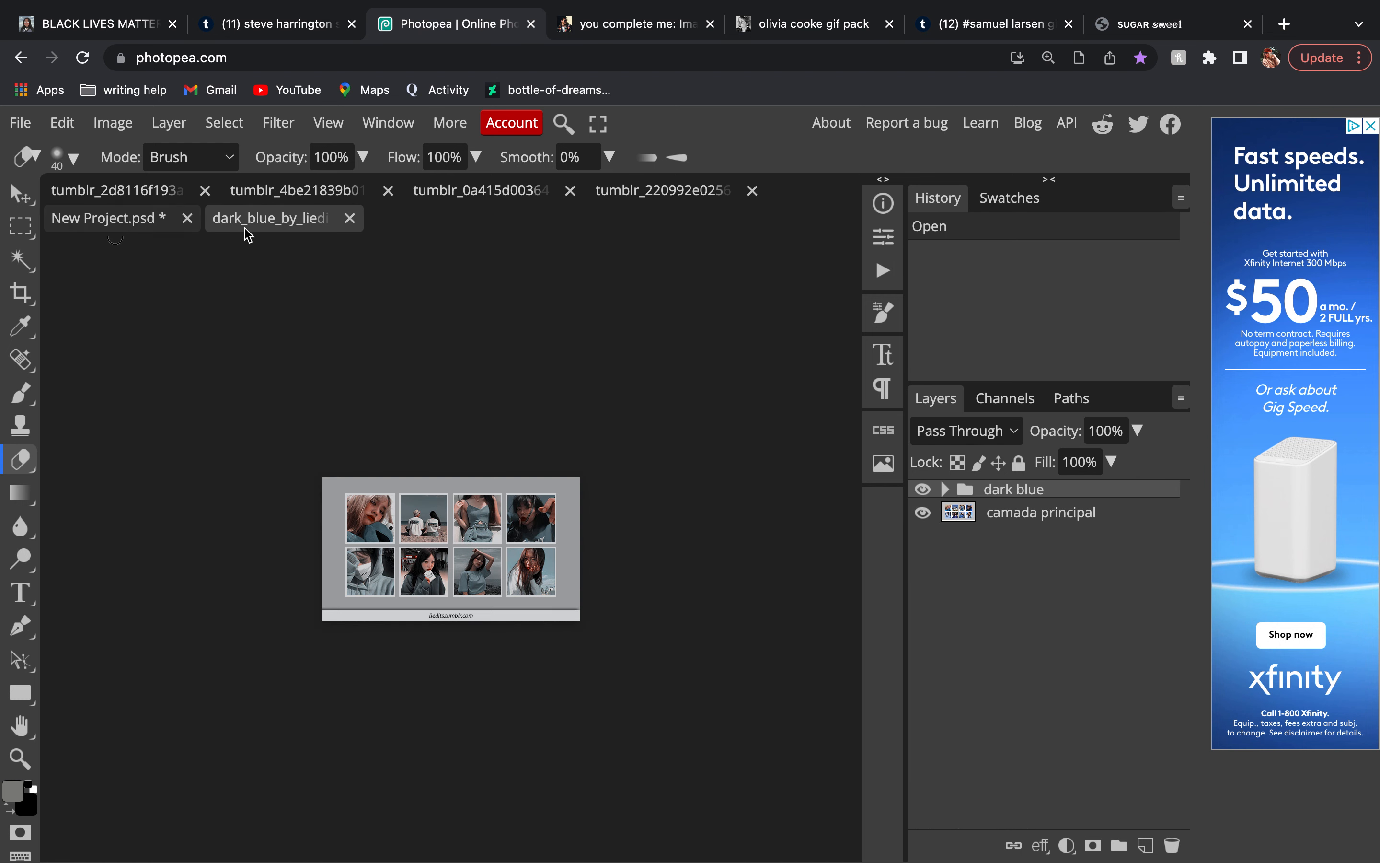
{"action": "left_click", "coordinate": [102, 197]}
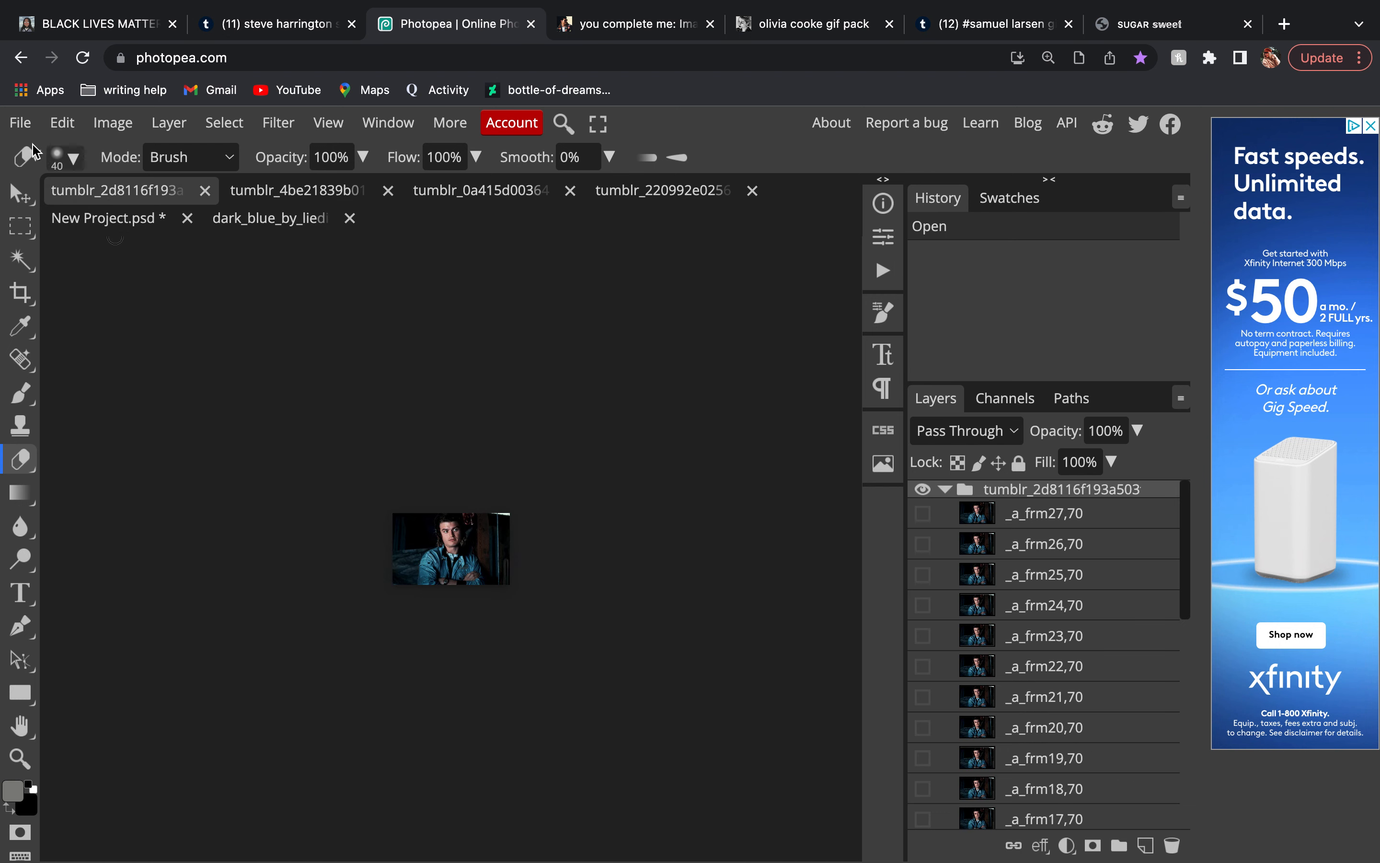
Create a new project 268 pixels wide and 151 high at 72 DPI with a transparent background
{"action": "right_click", "coordinate": [18, 135]}
{"action": "left_click", "coordinate": [43, 152]}
{"action": "left_click", "coordinate": [188, 260]}
{"action": "left_click", "coordinate": [198, 217]}
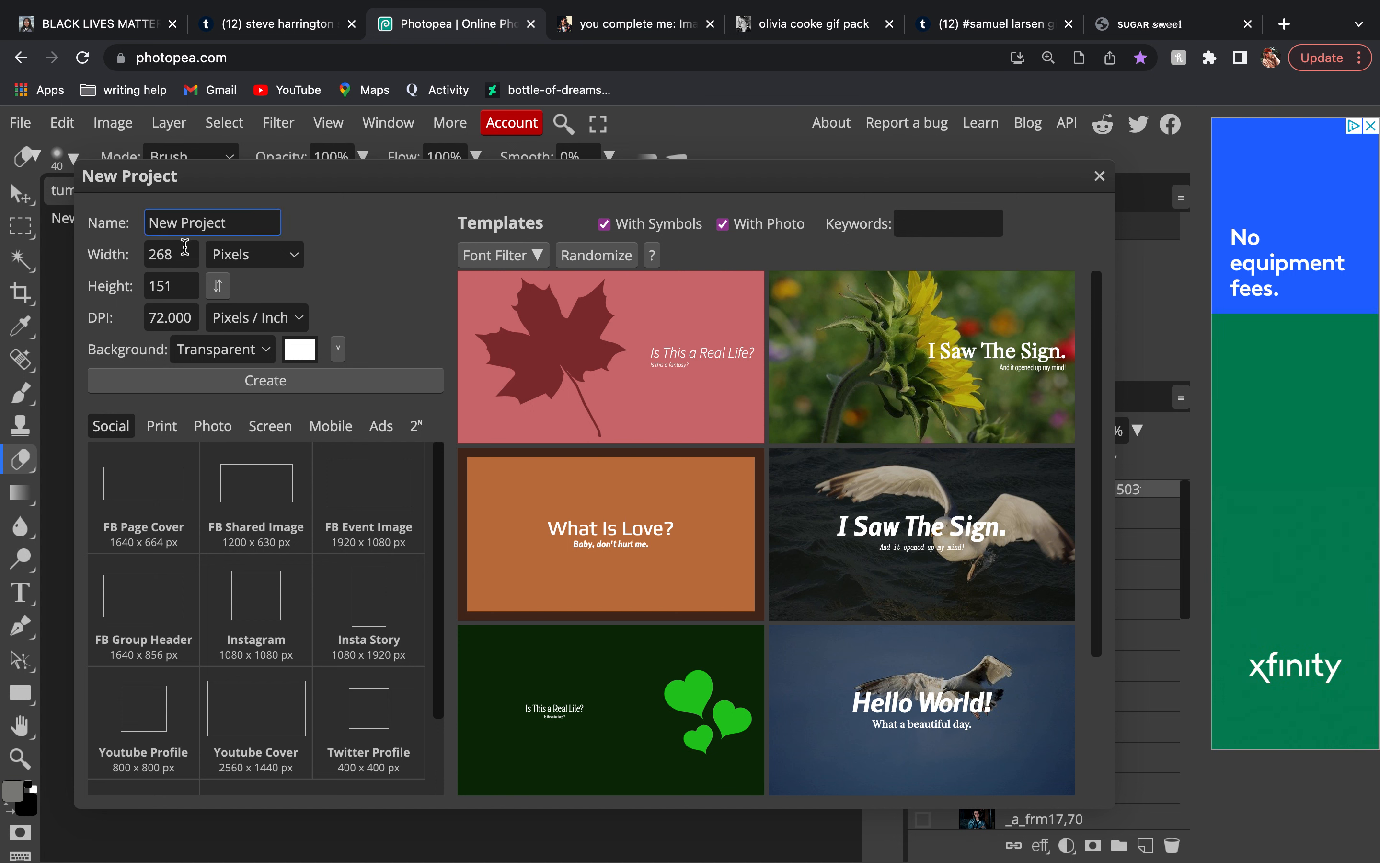
{"action": "left_click", "coordinate": [192, 259]}
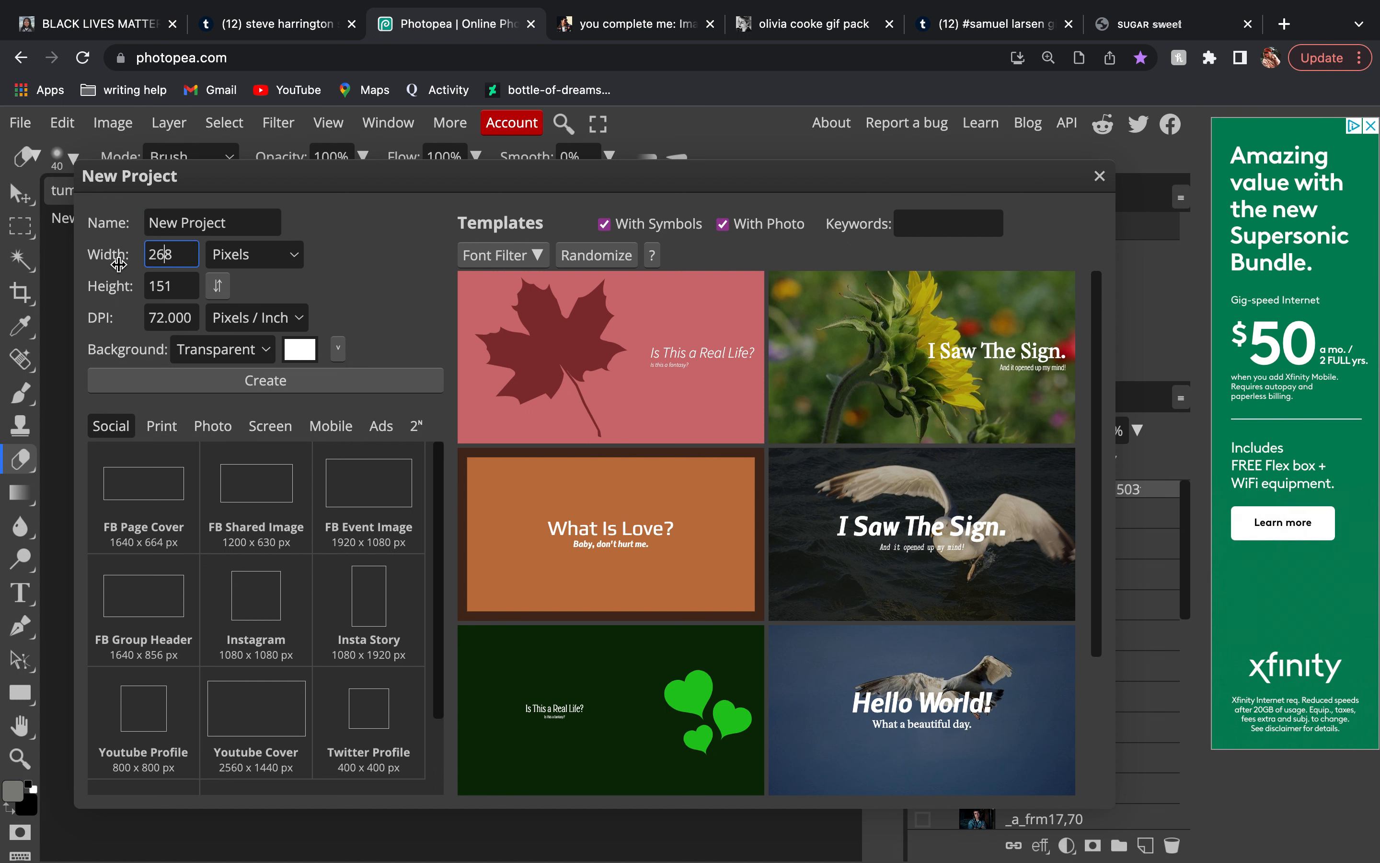
{"action": "left_click", "coordinate": [182, 286]}
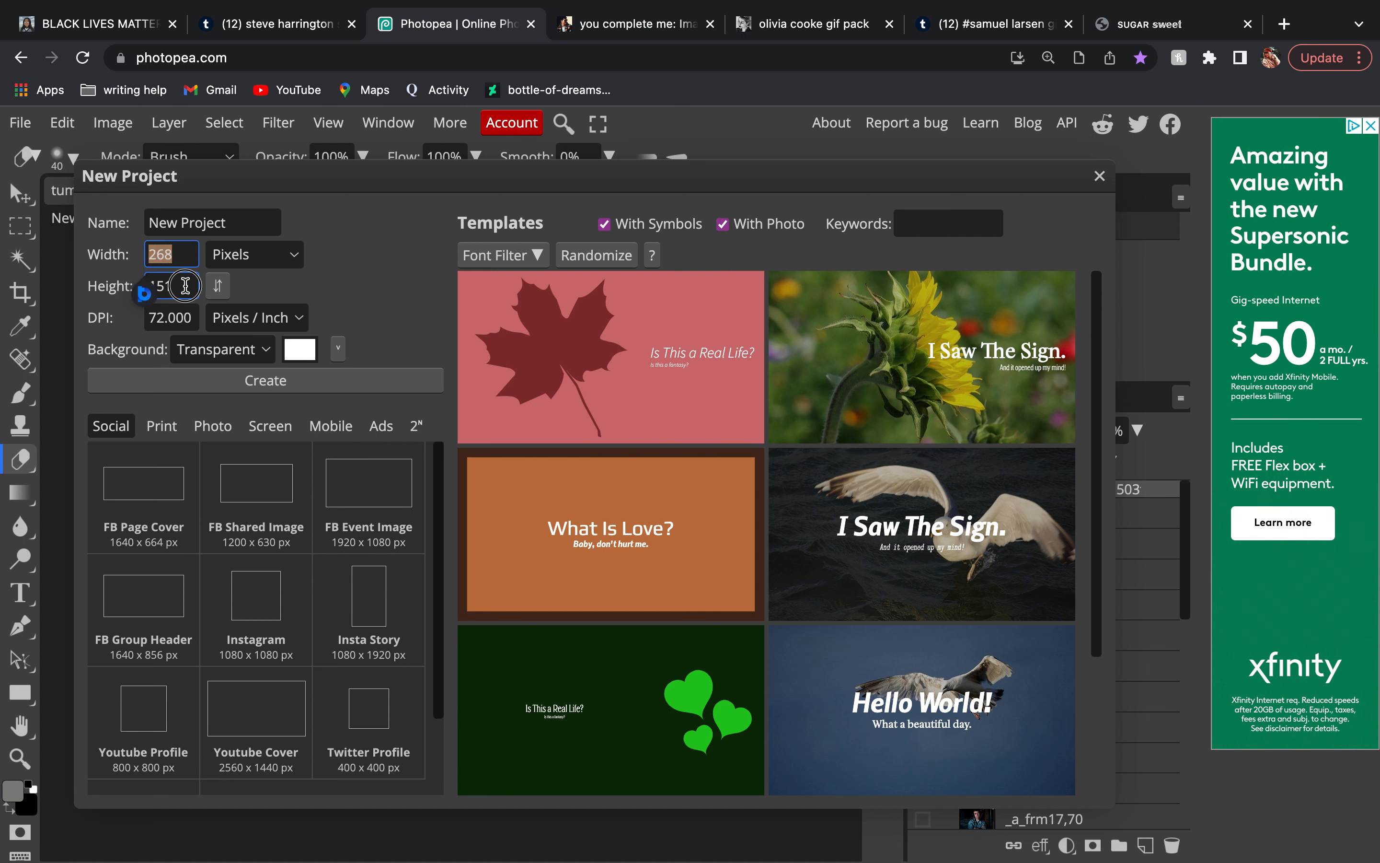
{"action": "left_click", "coordinate": [265, 381]}
Close the older New Project.psd, discarding its unsaved work
{"action": "left_click", "coordinate": [20, 758]}
{"action": "left_click", "coordinate": [451, 557]}
{"action": "left_click", "coordinate": [451, 557]}
{"action": "left_click", "coordinate": [451, 556]}
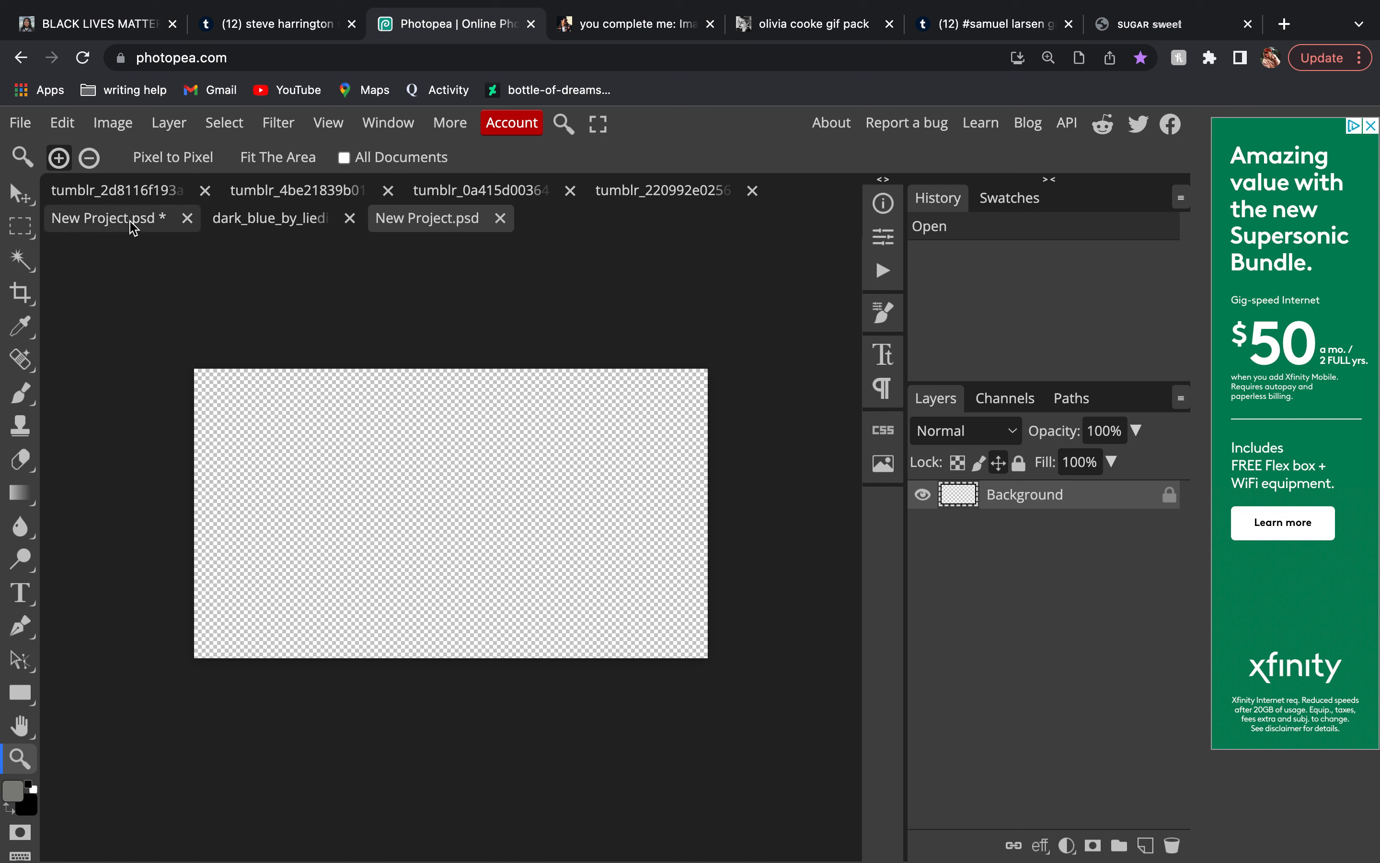
{"action": "left_click", "coordinate": [187, 218]}
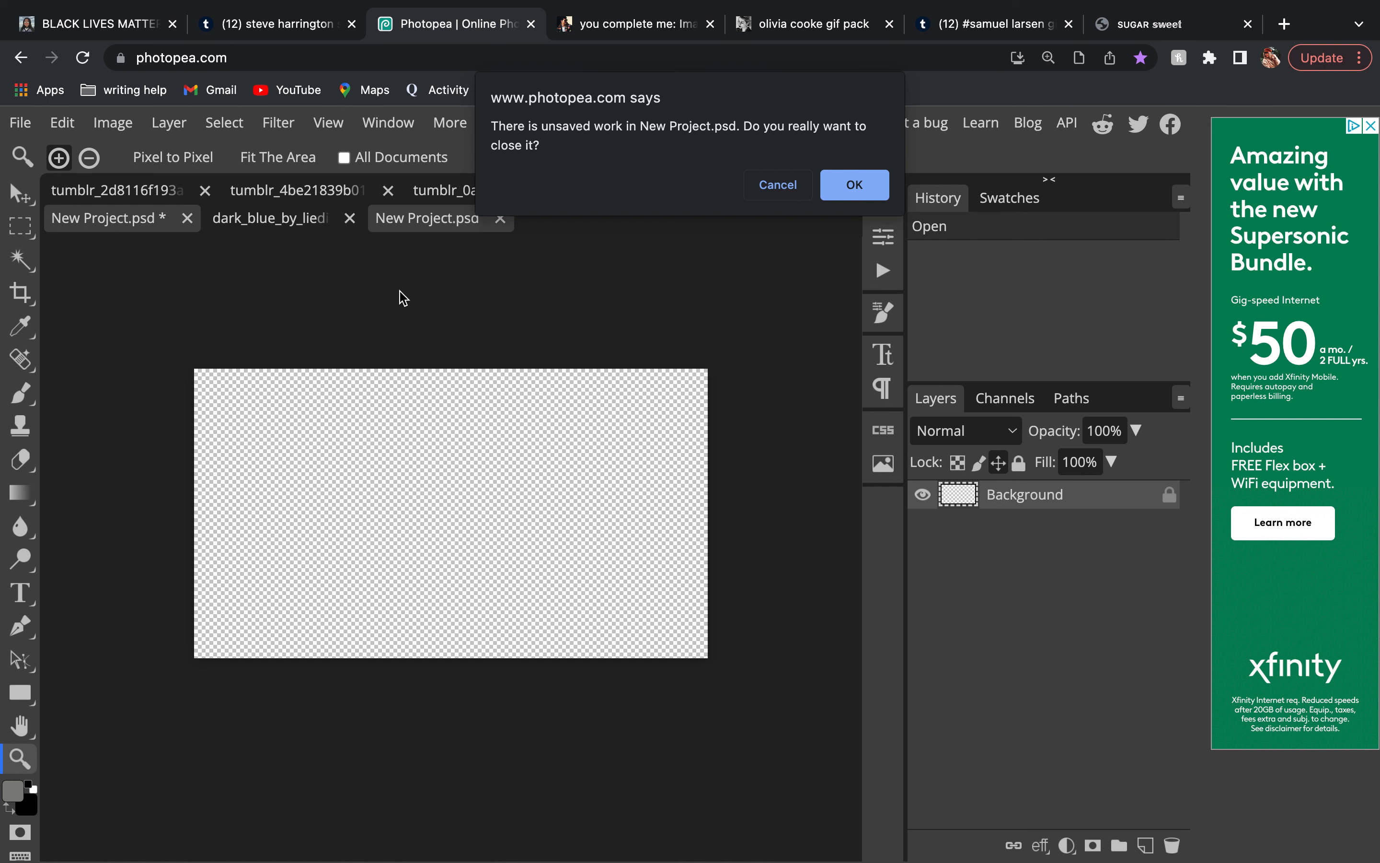
{"action": "left_click", "coordinate": [854, 185]}
Collapse the tumblr_2d8116f193a503 frame folder and copy it into the new project
{"action": "left_click", "coordinate": [139, 194]}
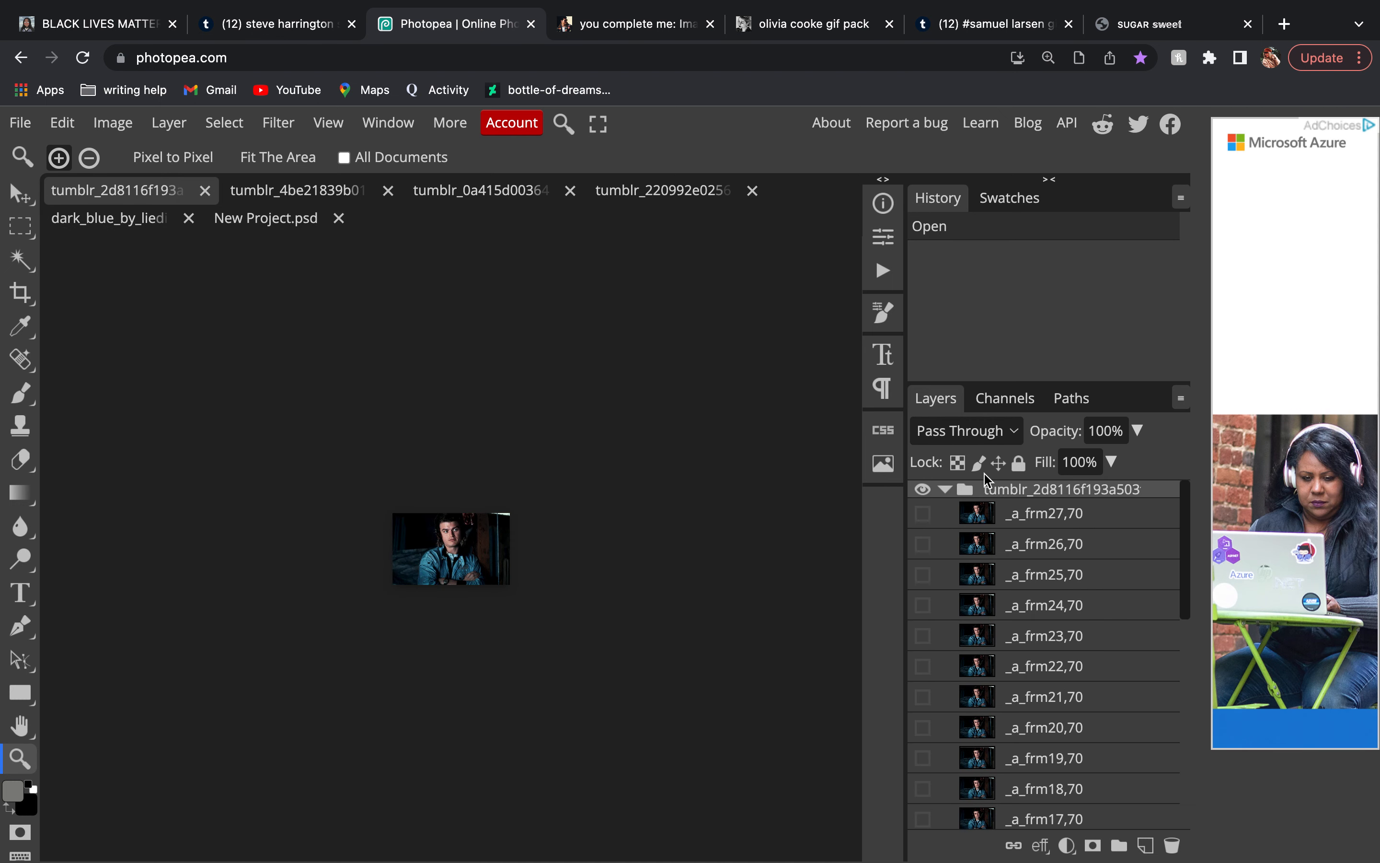
{"action": "left_click", "coordinate": [941, 488]}
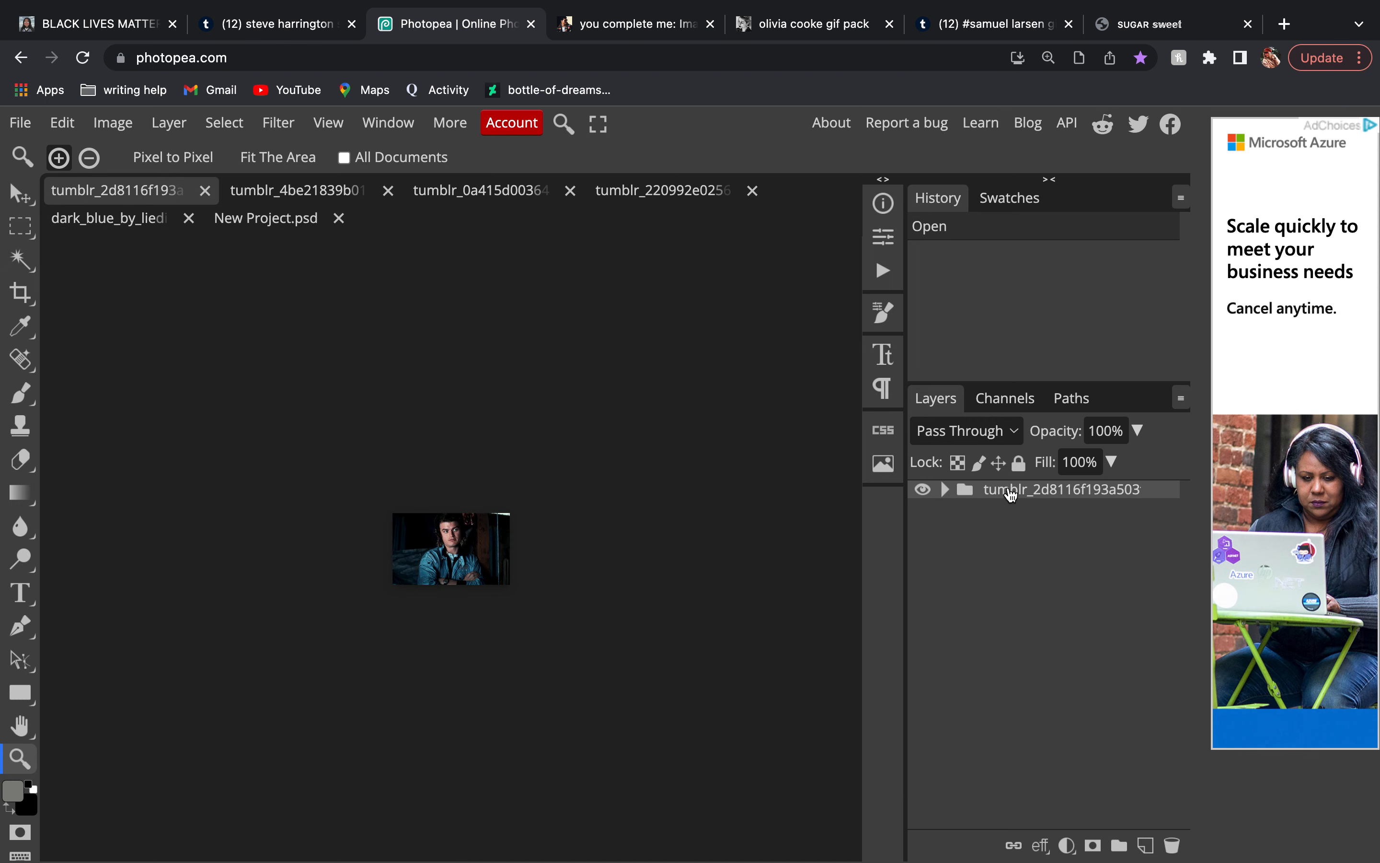
{"action": "left_click", "coordinate": [439, 191]}
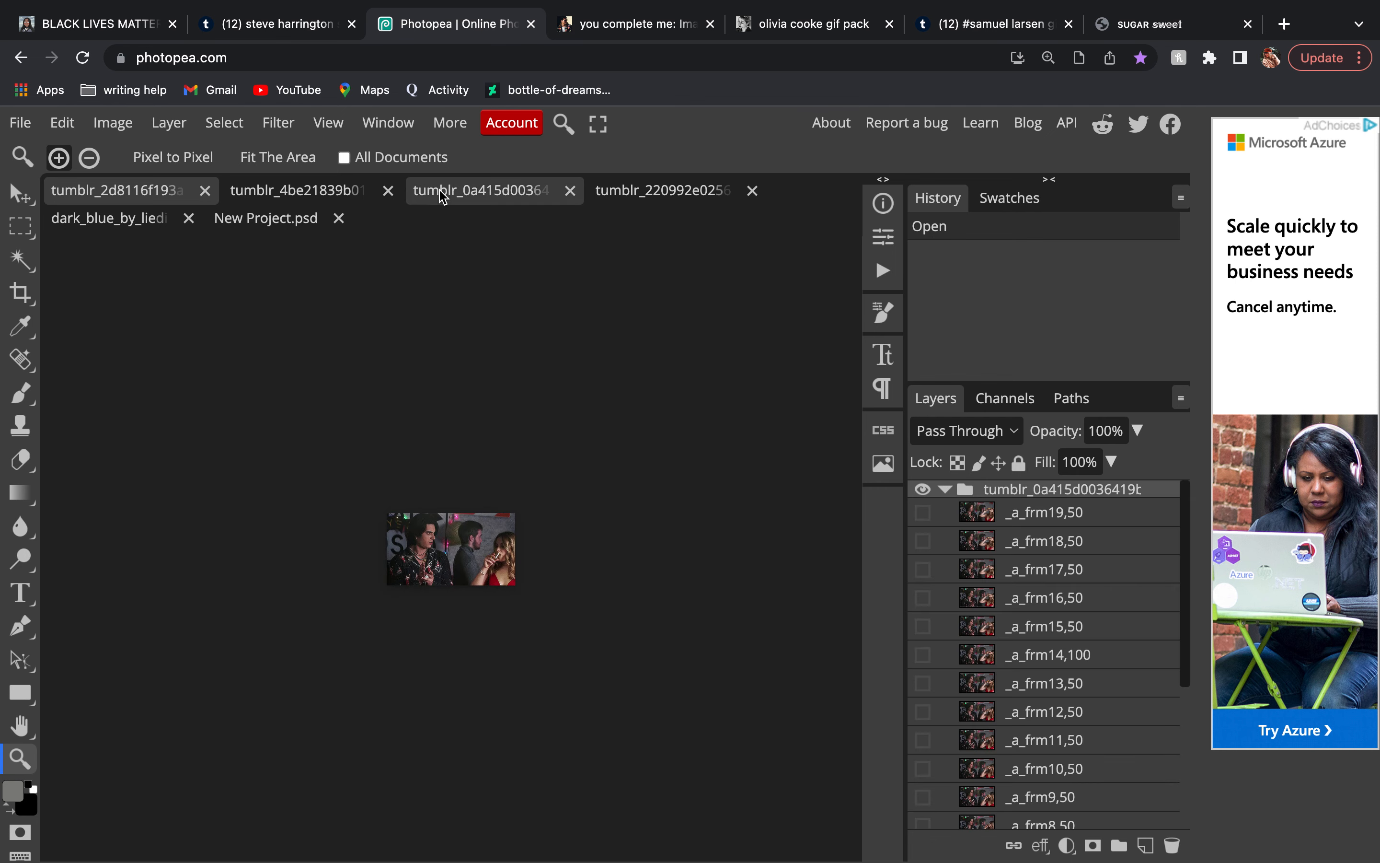
{"action": "left_click", "coordinate": [261, 224]}
{"action": "left_click", "coordinate": [119, 225]}
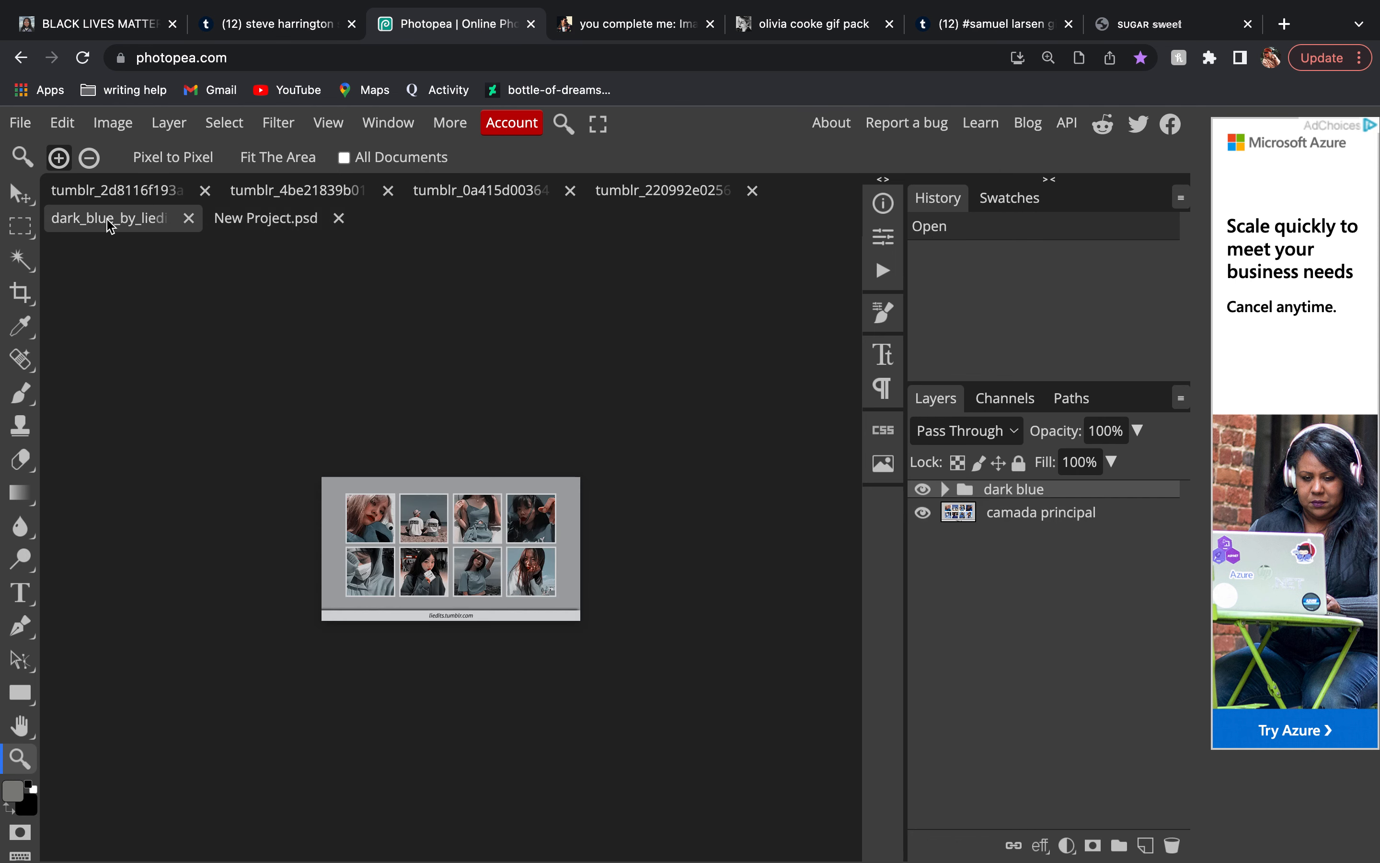
{"action": "left_click", "coordinate": [114, 191]}
{"action": "left_click", "coordinate": [281, 192]}
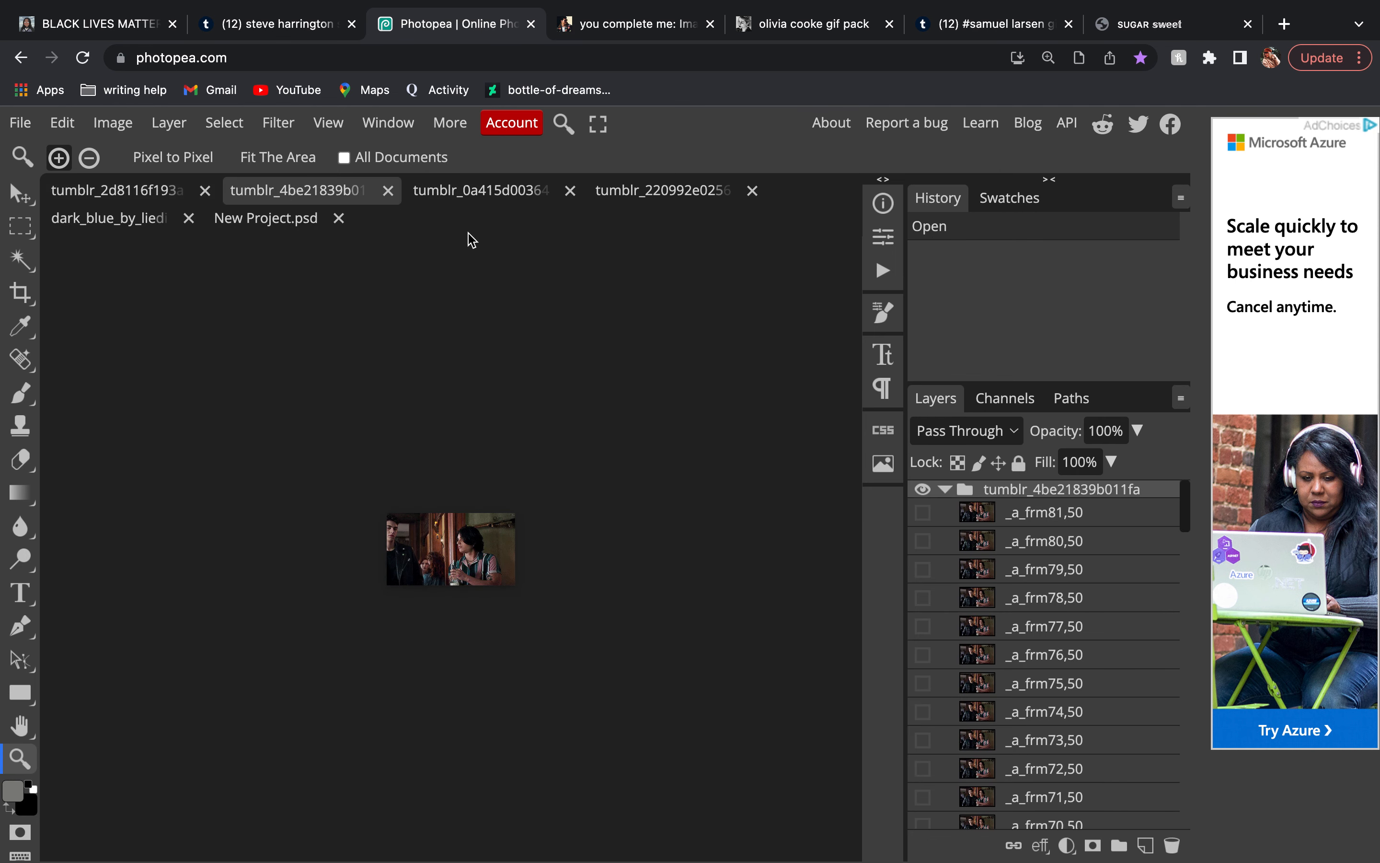
{"action": "left_click", "coordinate": [147, 194]}
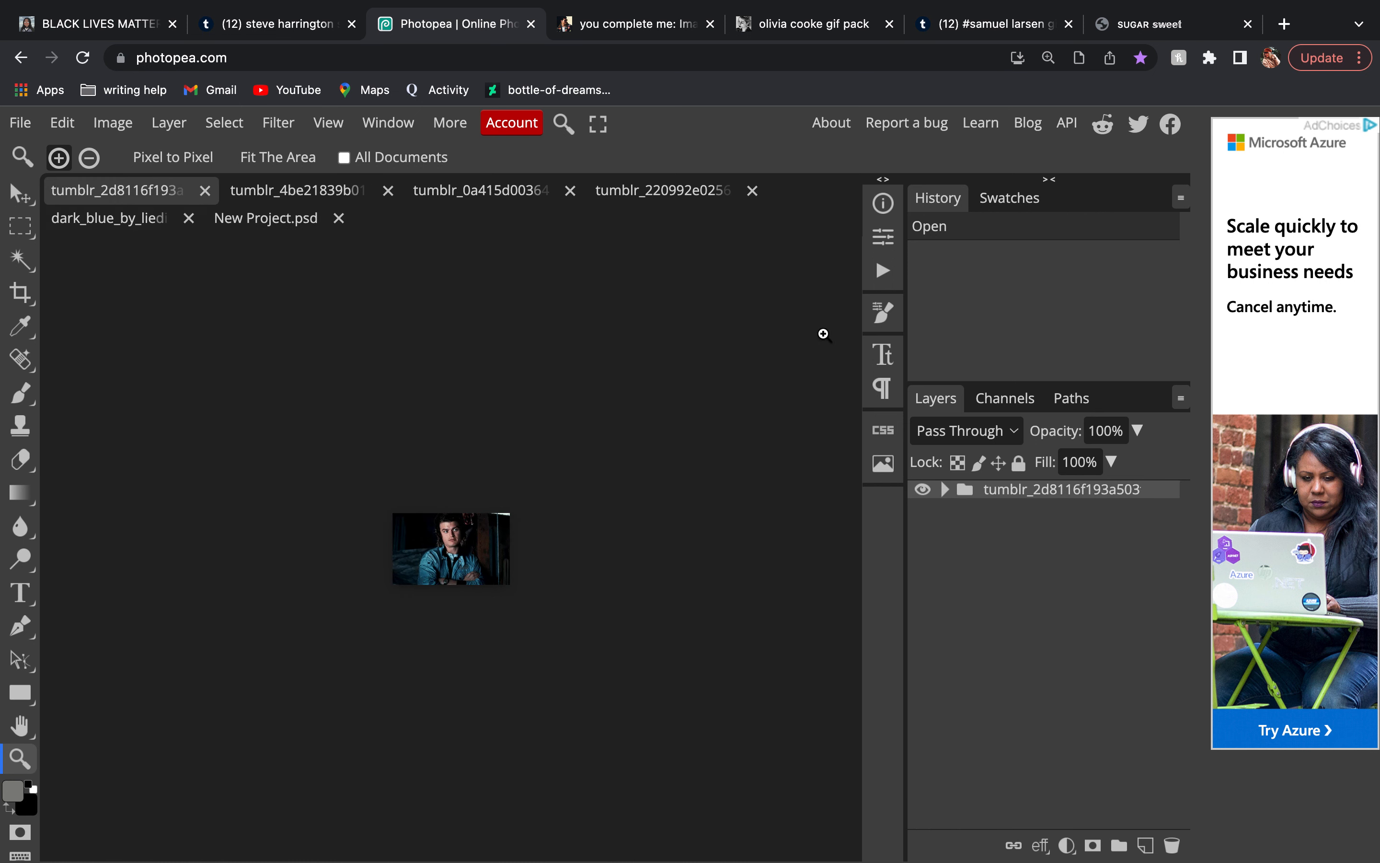
{"action": "left_click_drag", "start_coordinate": [1063, 498], "coordinate": [295, 234]}
Free-transform the tumblr_2d8116f193a503 folder to 101.63% scale and shift it left to X 86 px, Y 75 px
{"action": "left_click", "coordinate": [62, 122]}
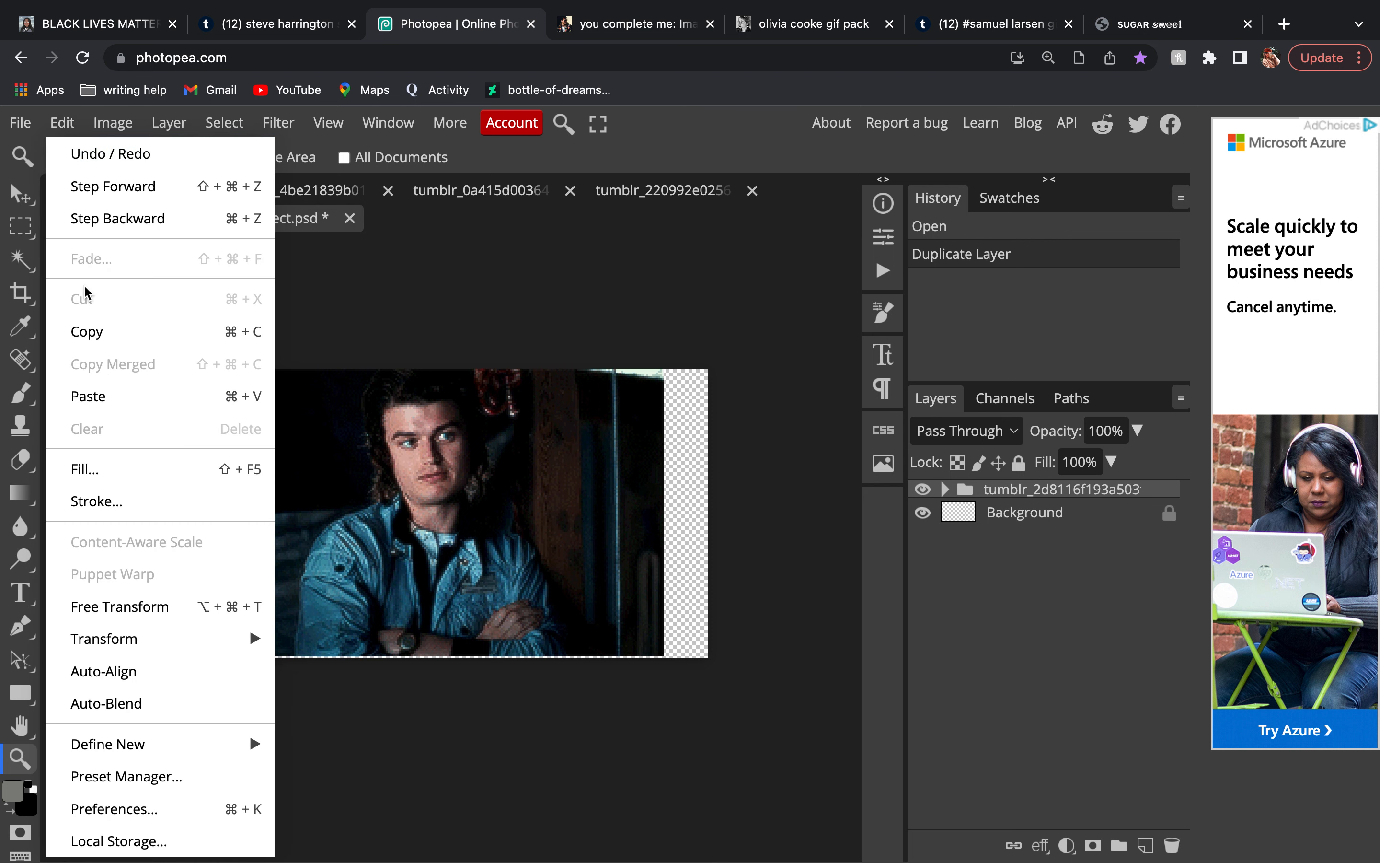
{"action": "left_click", "coordinate": [20, 123]}
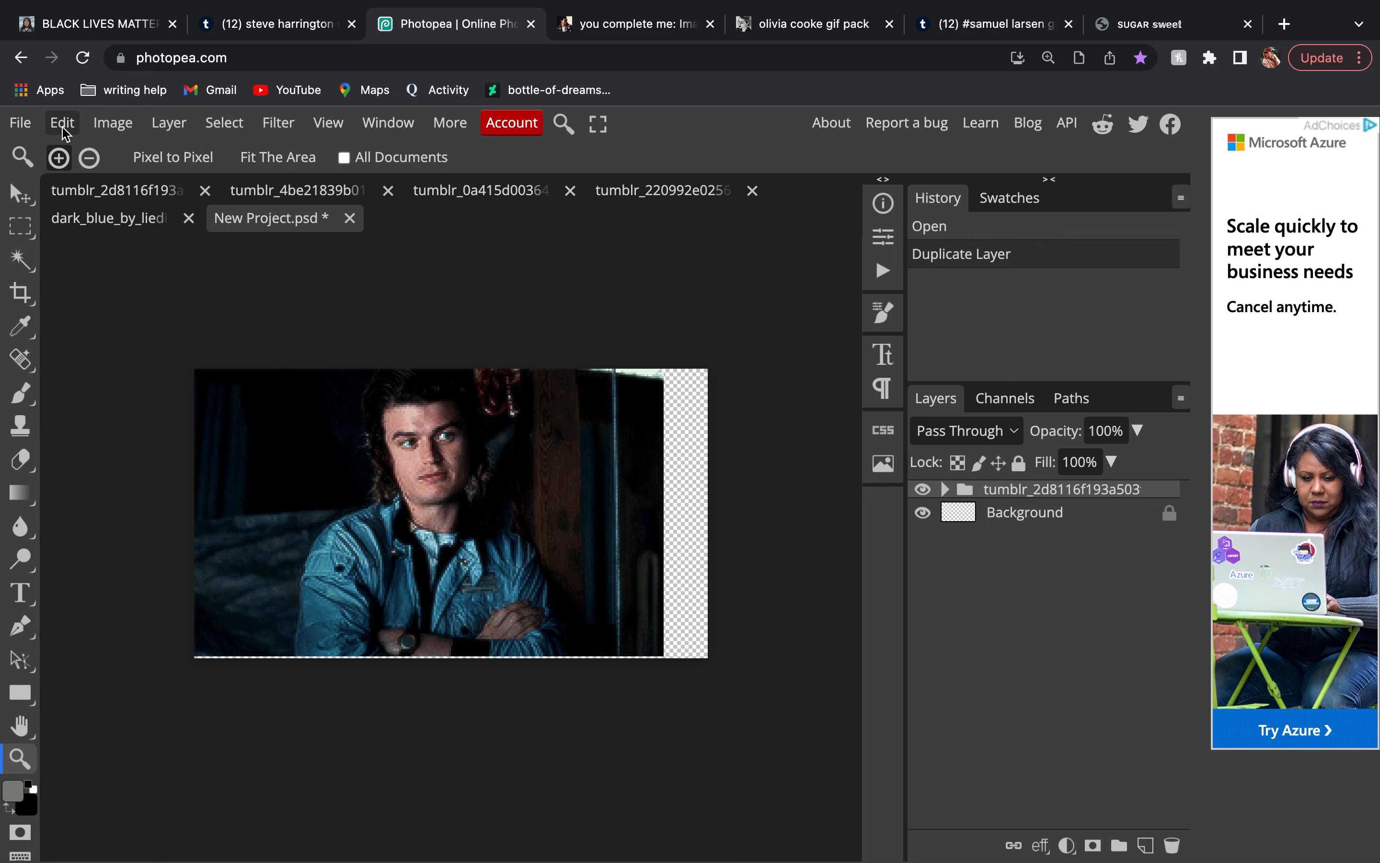
{"action": "left_click", "coordinate": [62, 123]}
{"action": "left_click", "coordinate": [162, 605]}
{"action": "left_click_drag", "start_coordinate": [665, 659], "coordinate": [672, 660]}
{"action": "left_click_drag", "start_coordinate": [594, 568], "coordinate": [521, 568]}
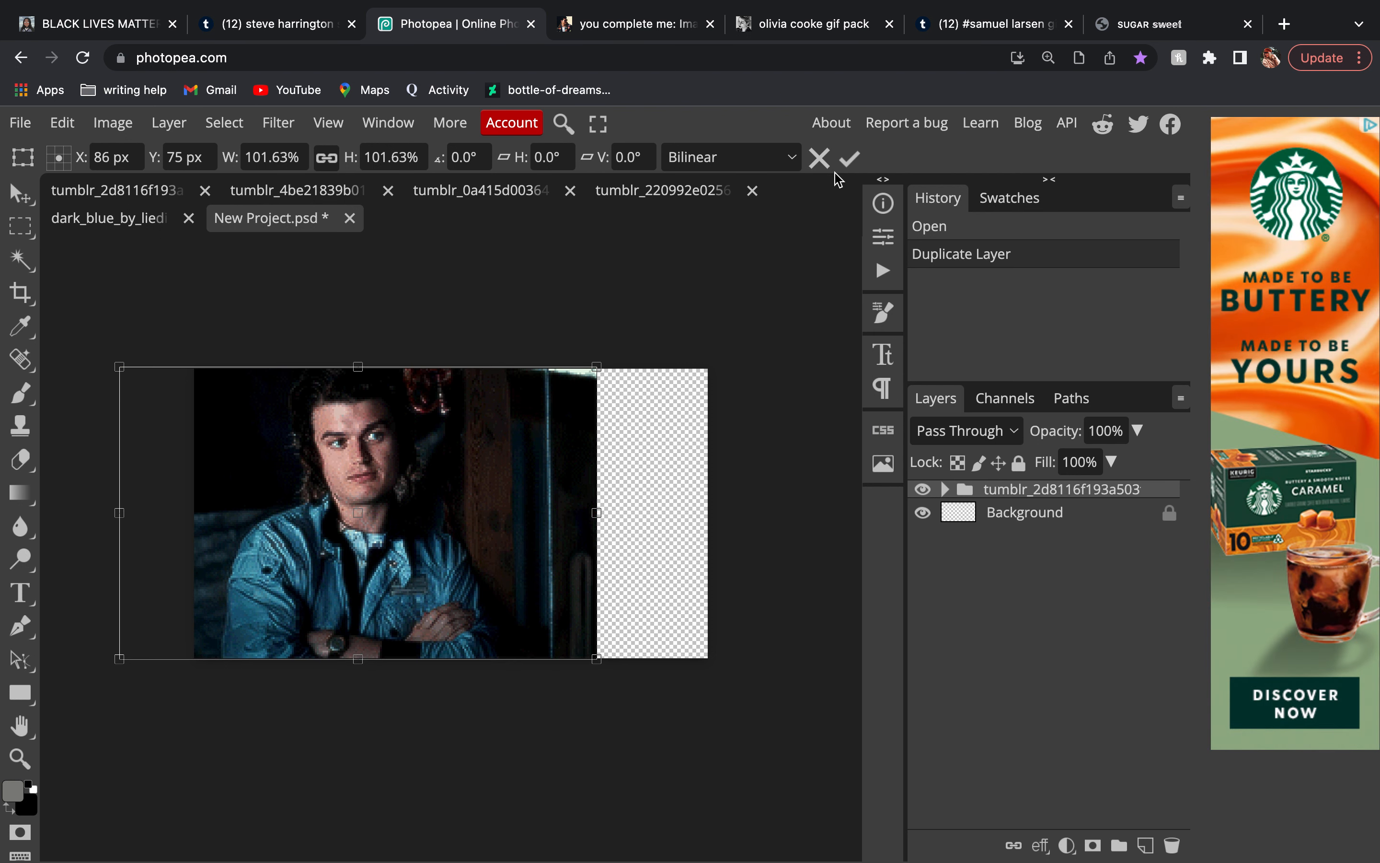
{"action": "left_click", "coordinate": [849, 158]}
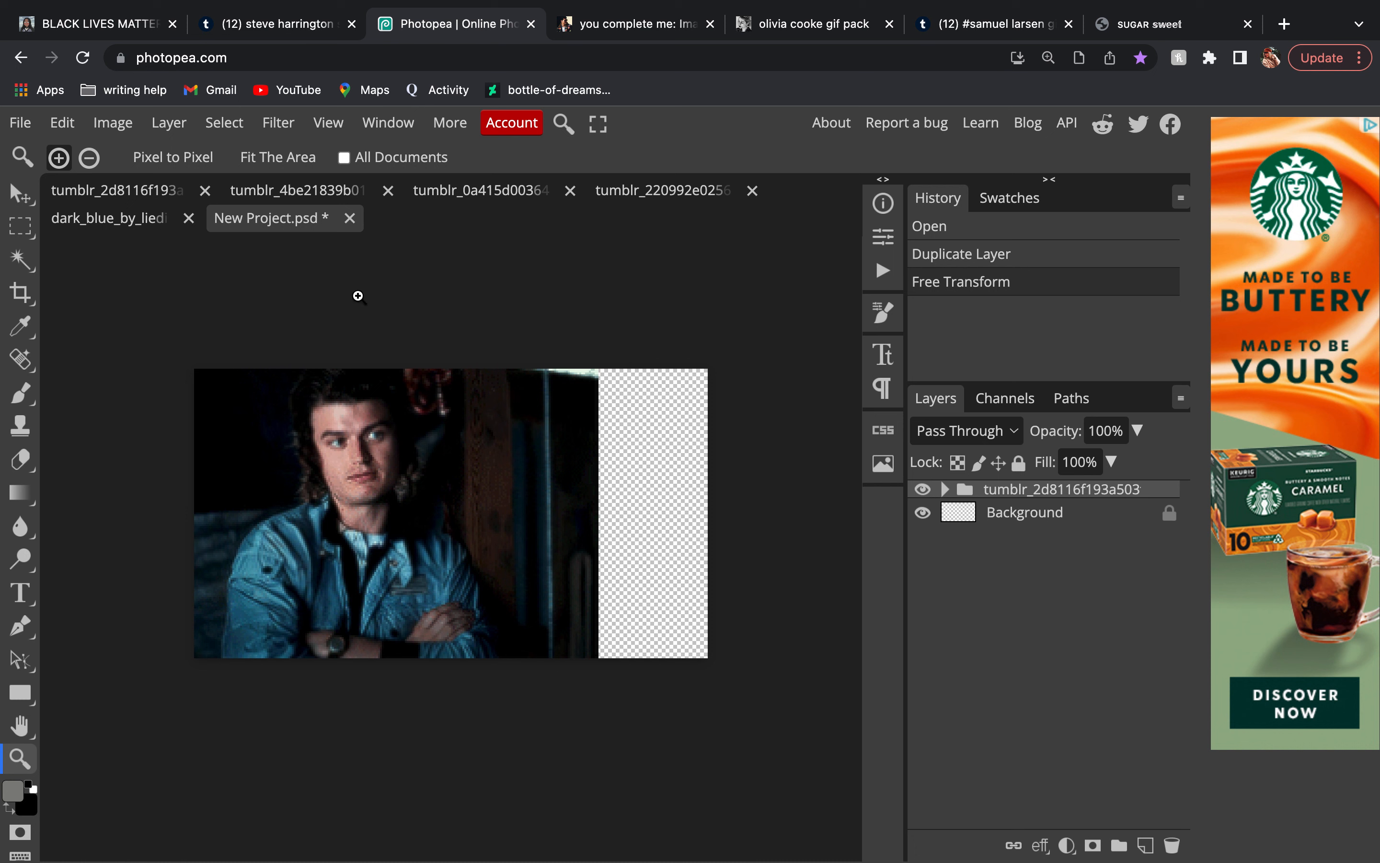
Collapse the tumblr_4be21839b011fa frame folder and copy it into the new project above the first GIF
{"action": "left_click", "coordinate": [305, 199]}
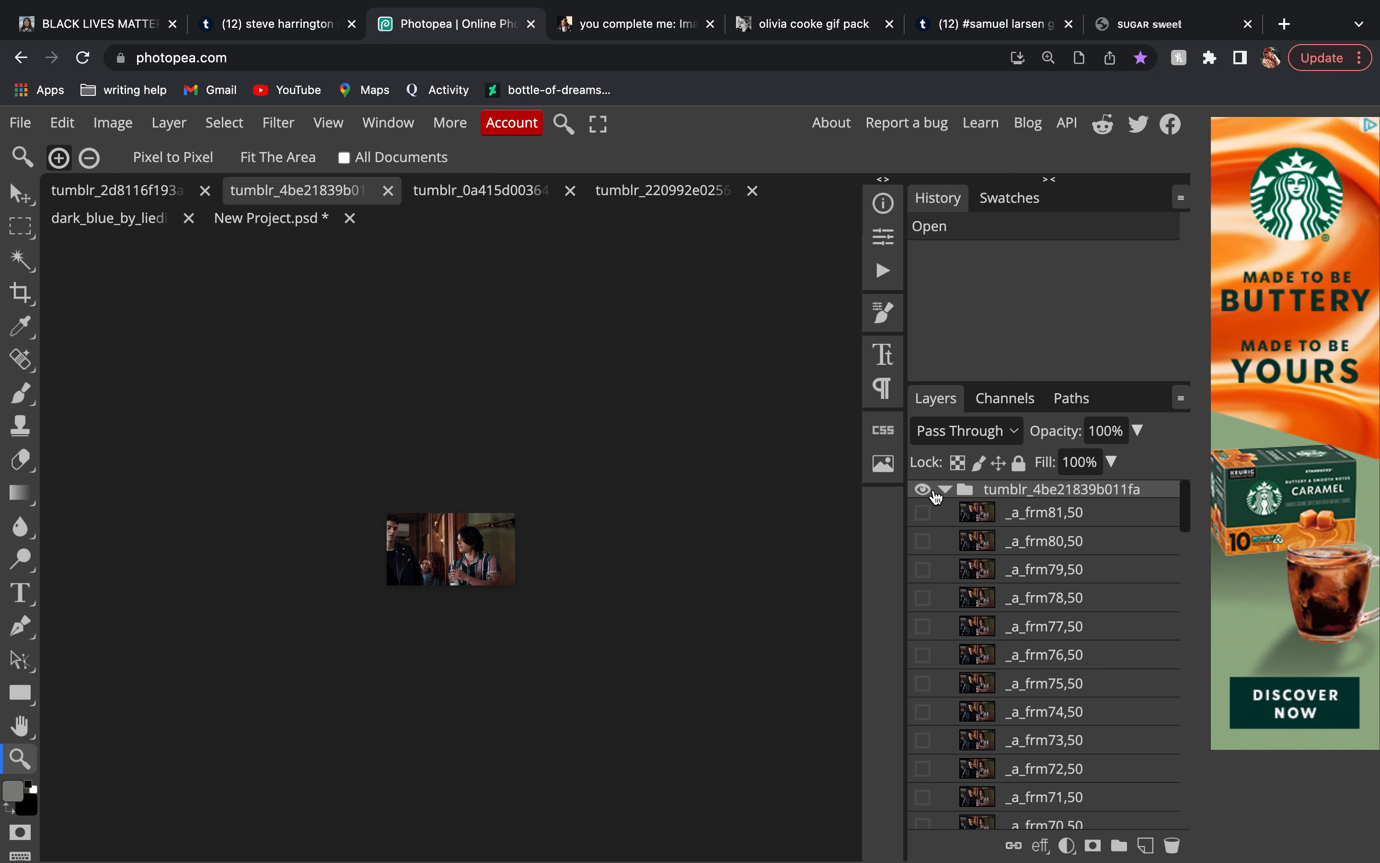
{"action": "left_click", "coordinate": [945, 490]}
{"action": "left_click", "coordinate": [967, 489]}
{"action": "left_click", "coordinate": [967, 490]}
{"action": "left_click_drag", "start_coordinate": [1024, 494], "coordinate": [306, 227]}
Free-transform the tumblr_4be21839b011fa folder to 112.69% scale, positioned at X 142 px, Y 66 px
{"action": "left_click", "coordinate": [17, 197]}
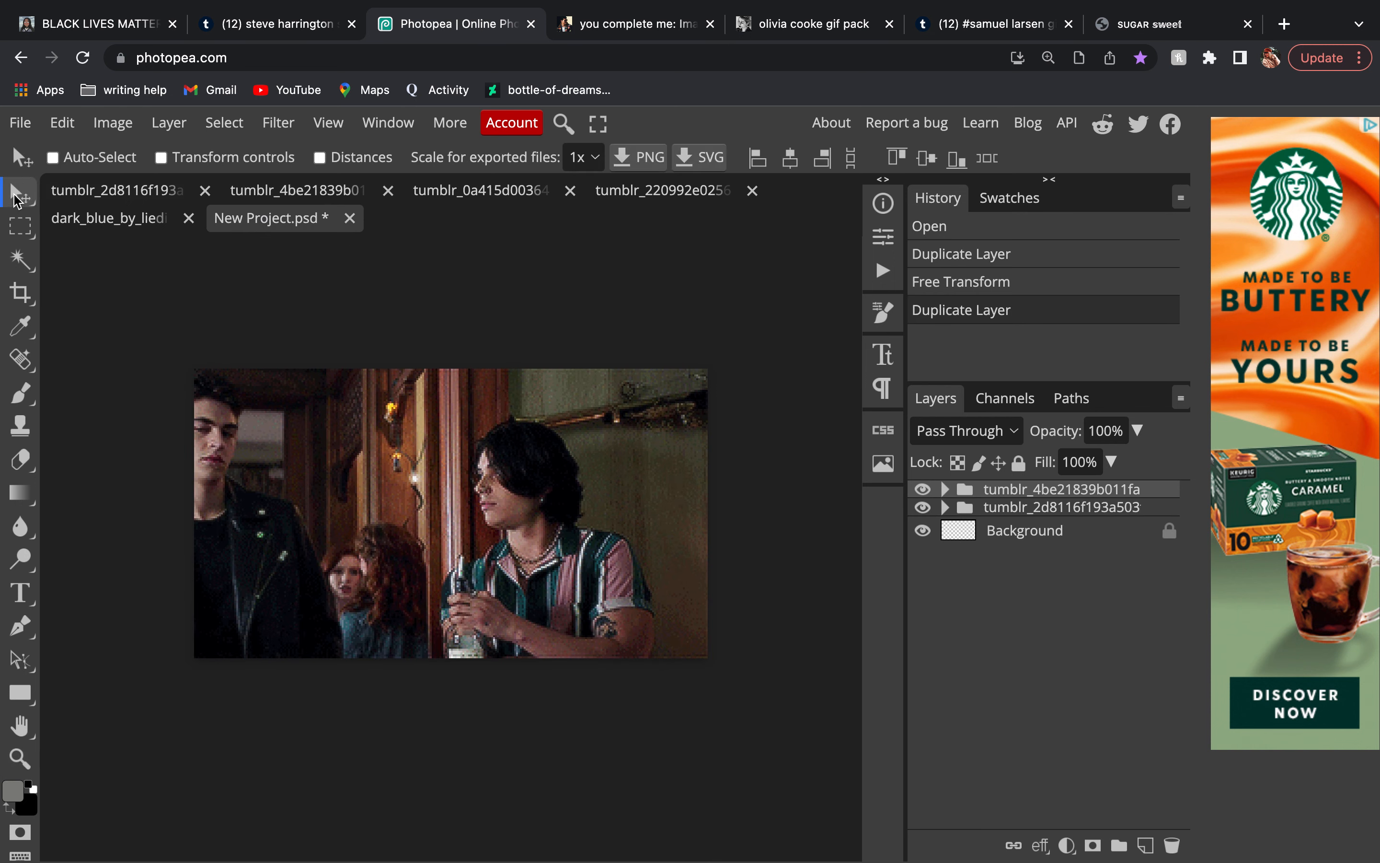
{"action": "left_click", "coordinate": [62, 123]}
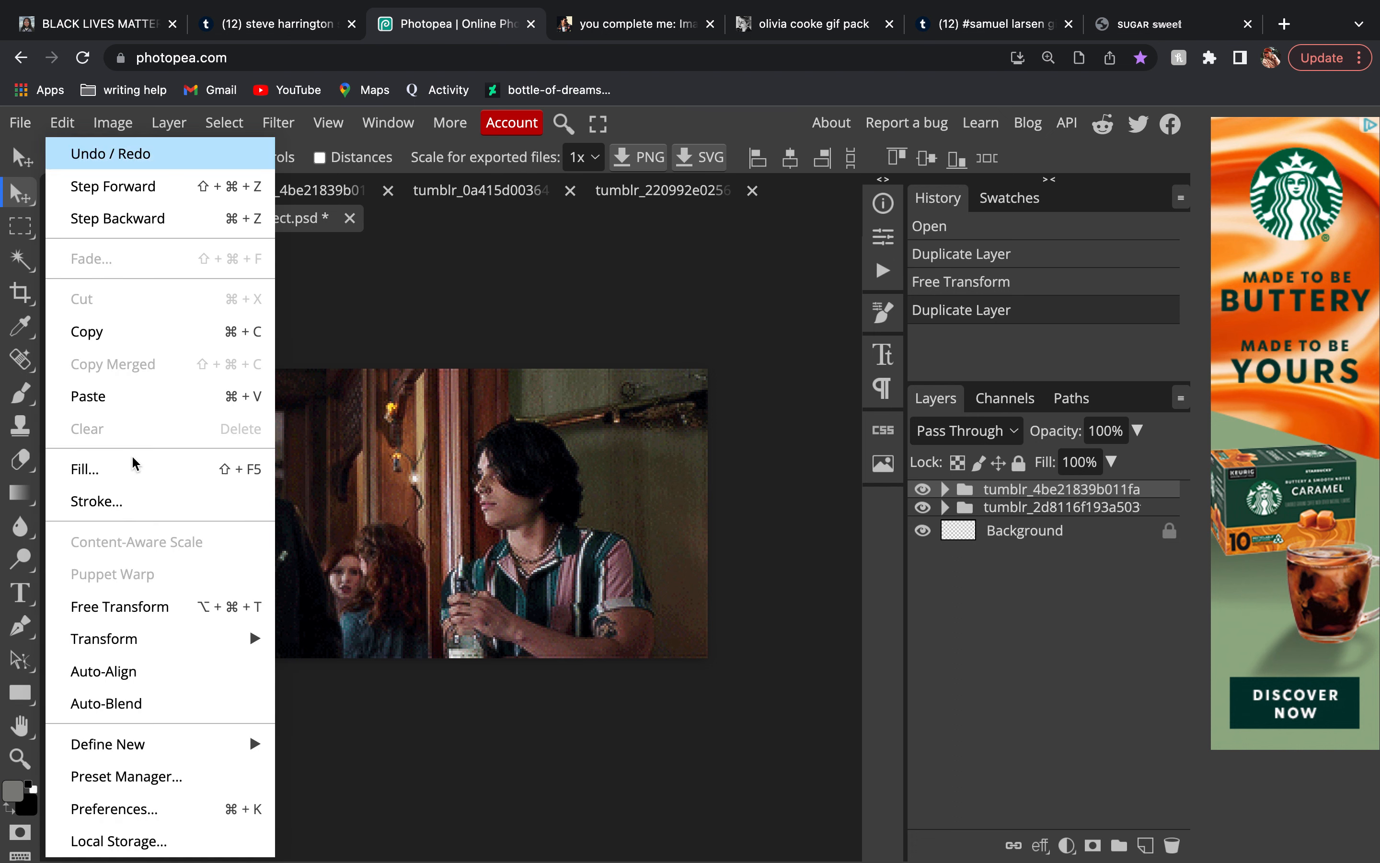
{"action": "left_click", "coordinate": [140, 605]}
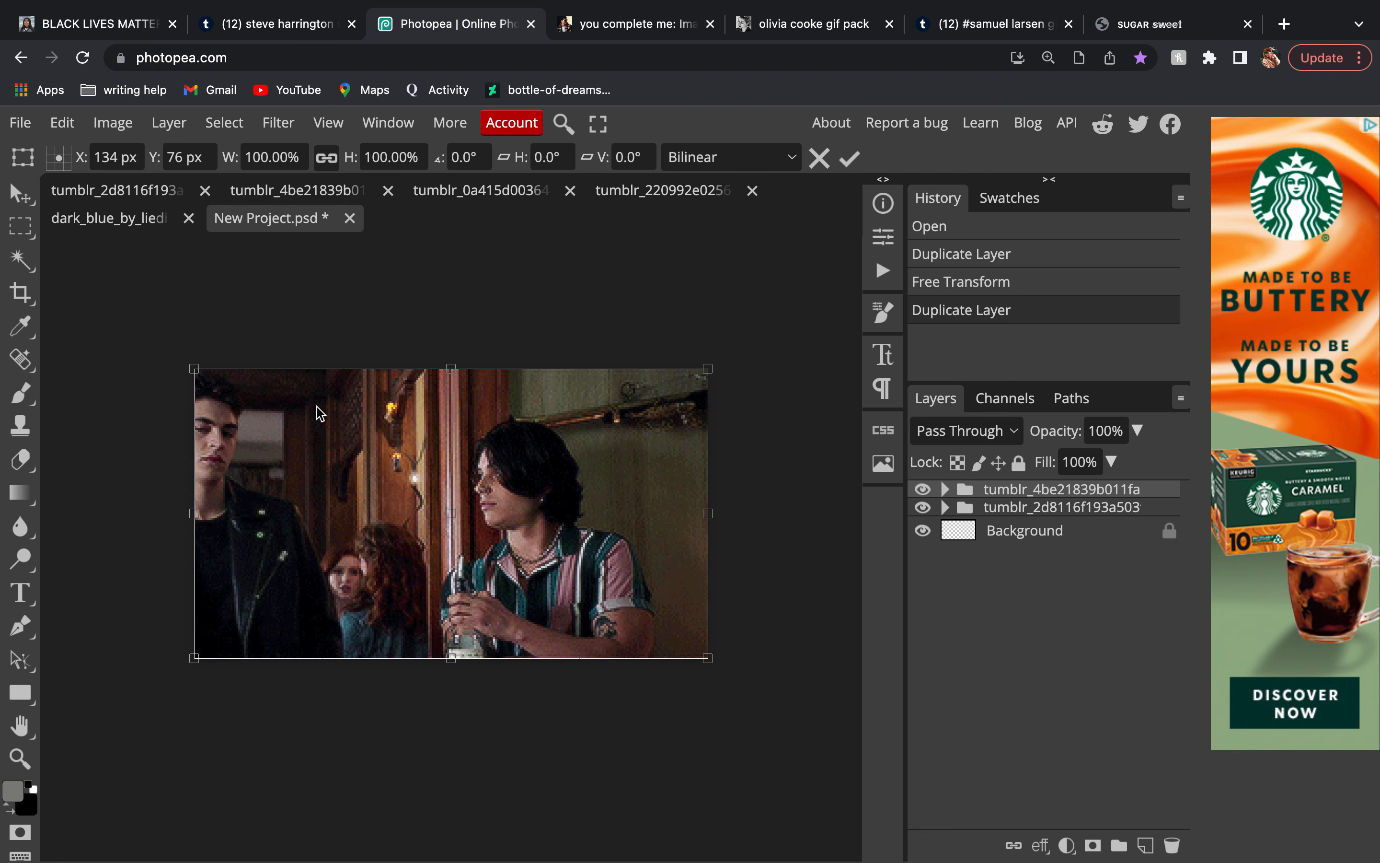
{"action": "left_click_drag", "start_coordinate": [190, 366], "coordinate": [135, 336]}
{"action": "left_click_drag", "start_coordinate": [310, 479], "coordinate": [355, 484]}
{"action": "left_click_drag", "start_coordinate": [319, 436], "coordinate": [321, 433]}
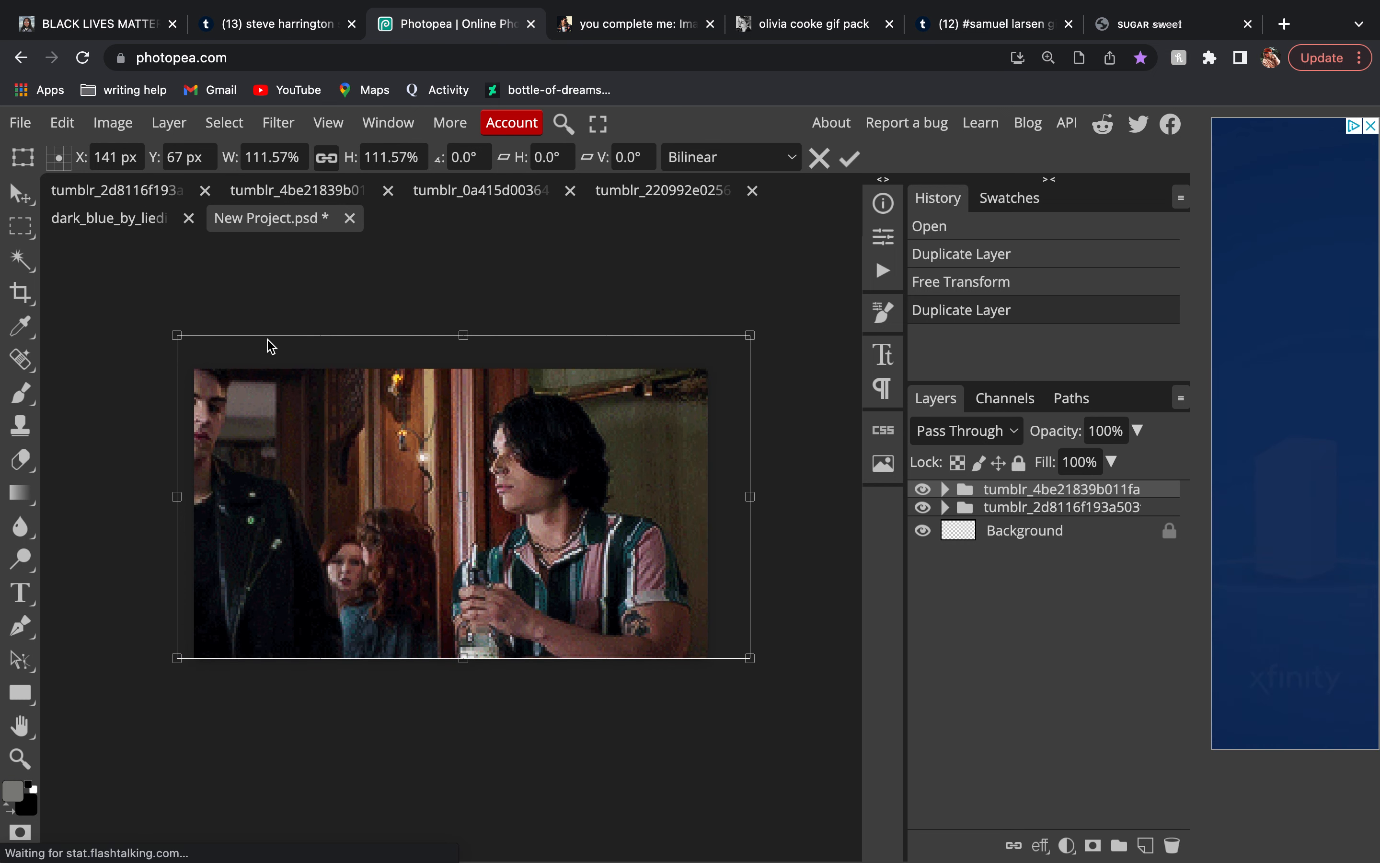
{"action": "left_click_drag", "start_coordinate": [177, 336], "coordinate": [171, 332]}
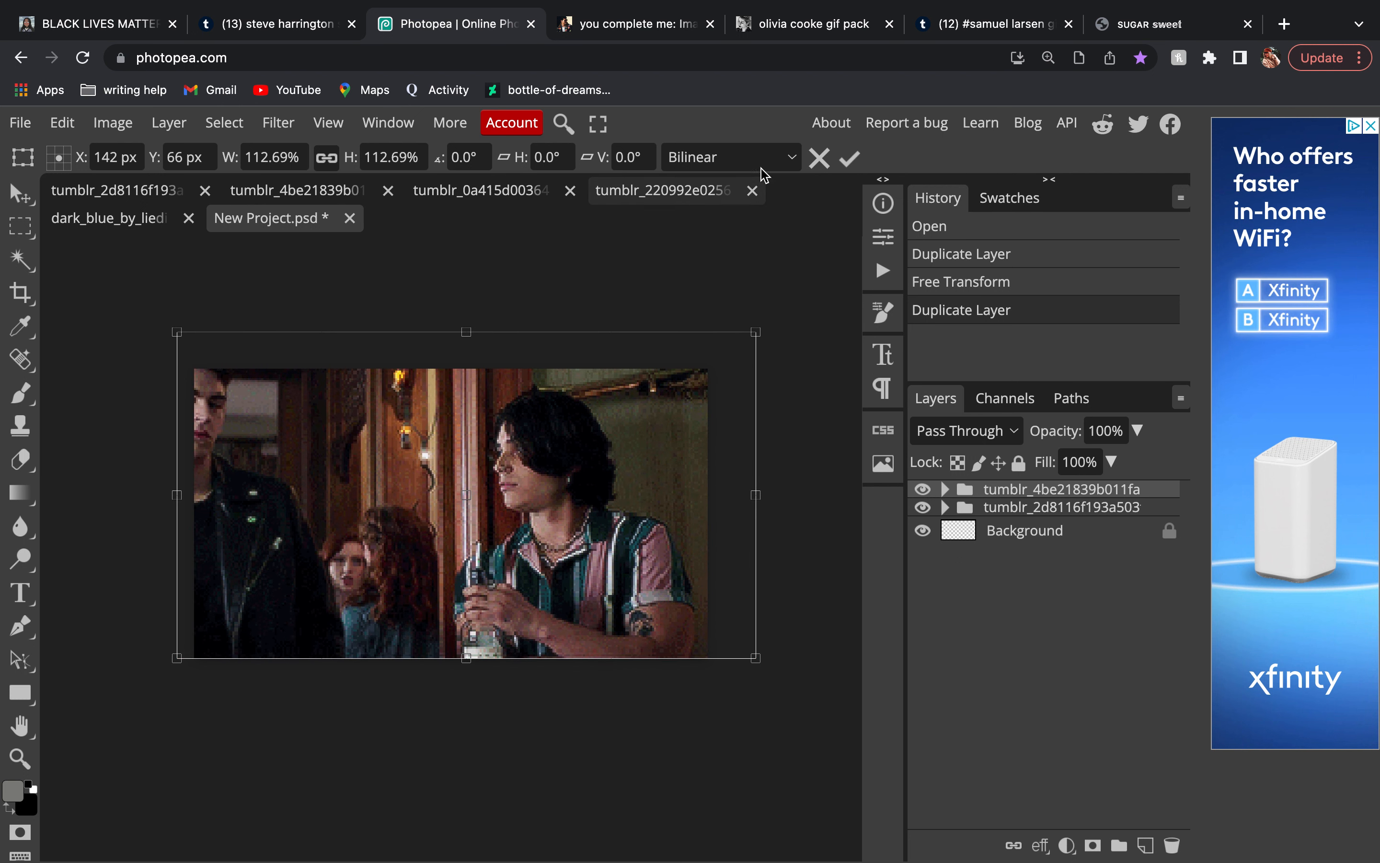
{"action": "left_click", "coordinate": [850, 158]}
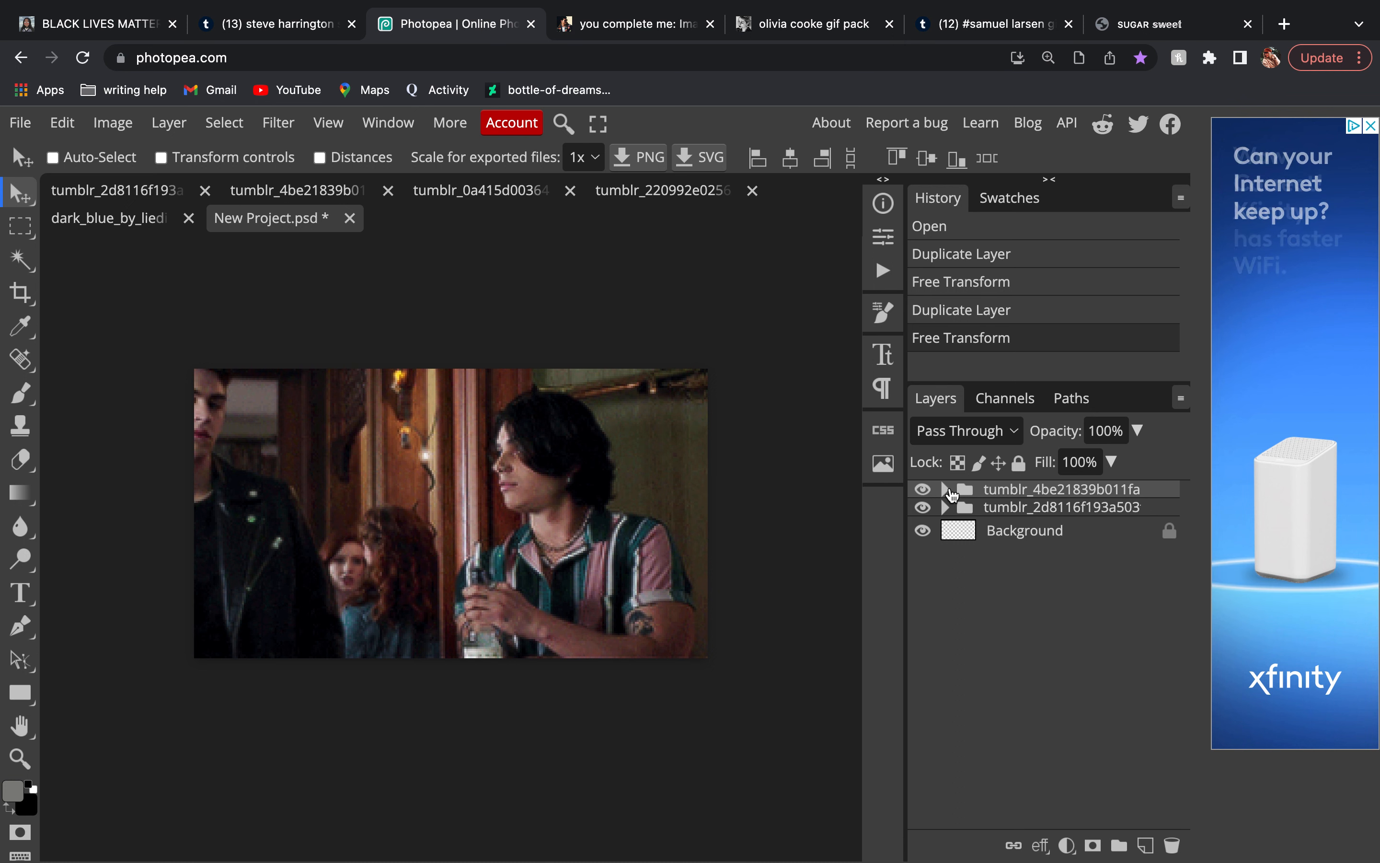
Delete frames _a_frm28 through _a_frm81 from the tumblr_4be21839b011fa folder, matching the last frame number of the other GIF folder
{"action": "left_click", "coordinate": [946, 490]}
{"action": "left_click", "coordinate": [946, 490]}
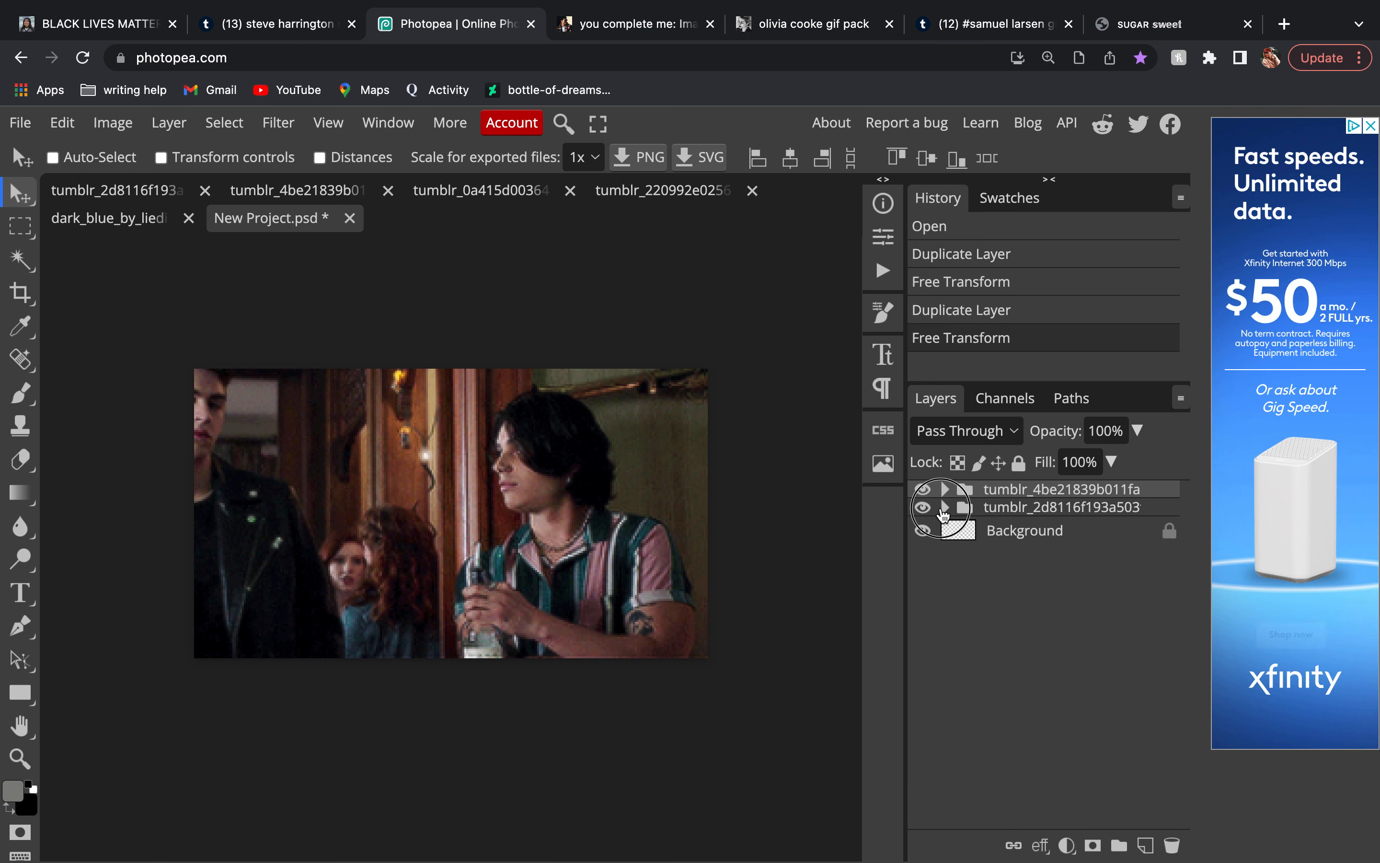
{"action": "left_click", "coordinate": [946, 508]}
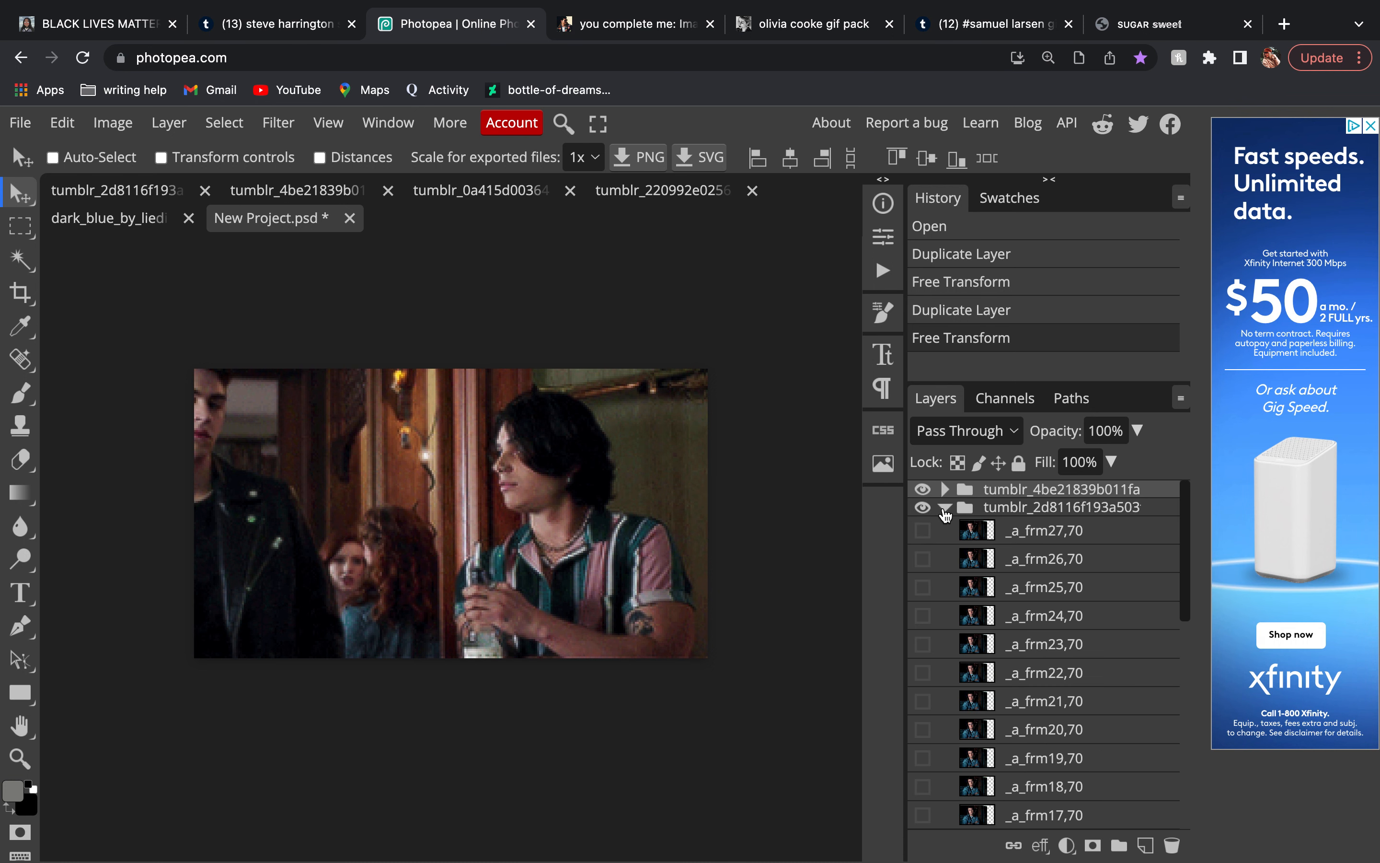
{"action": "left_click", "coordinate": [946, 508]}
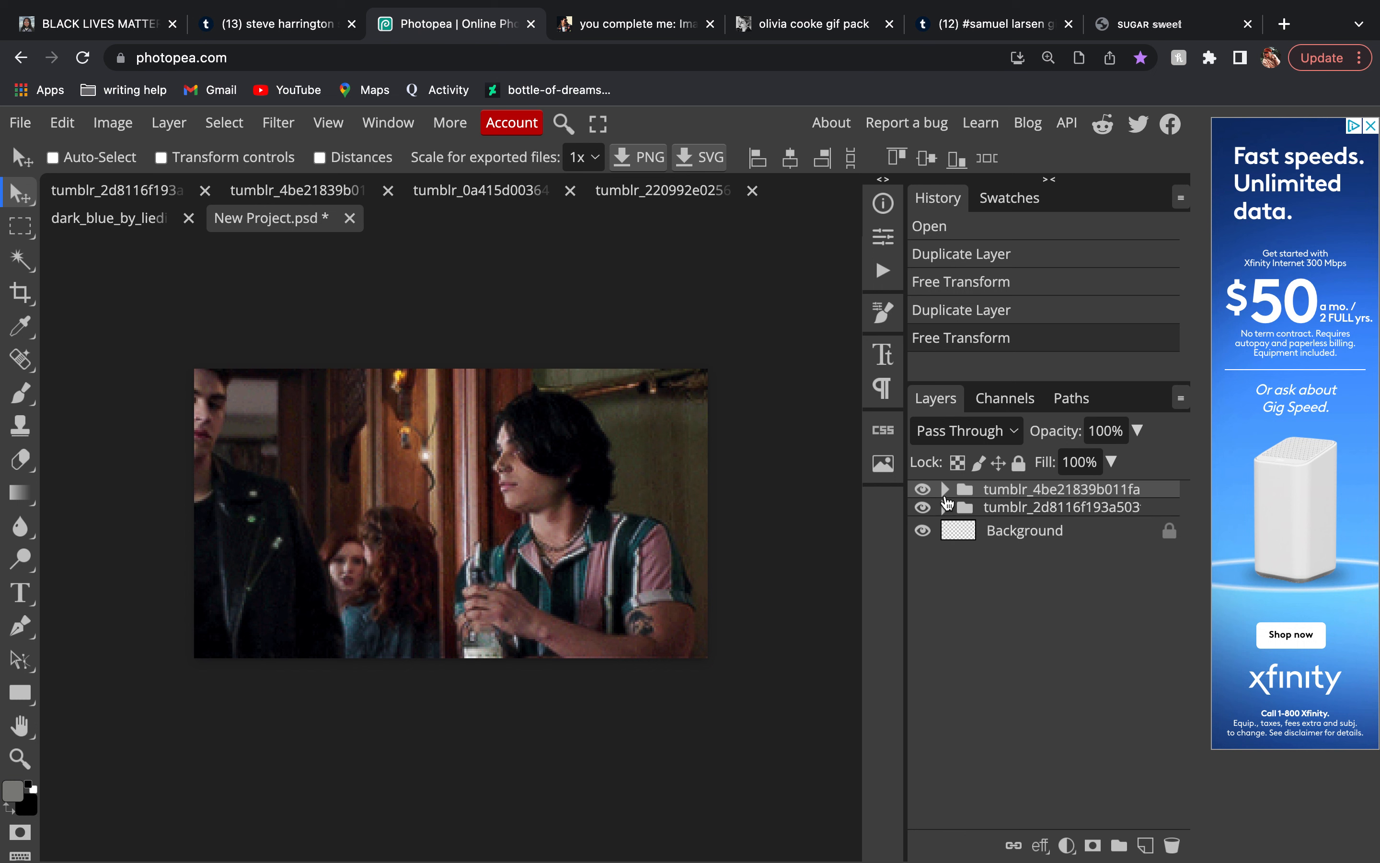
{"action": "left_click", "coordinate": [945, 490]}
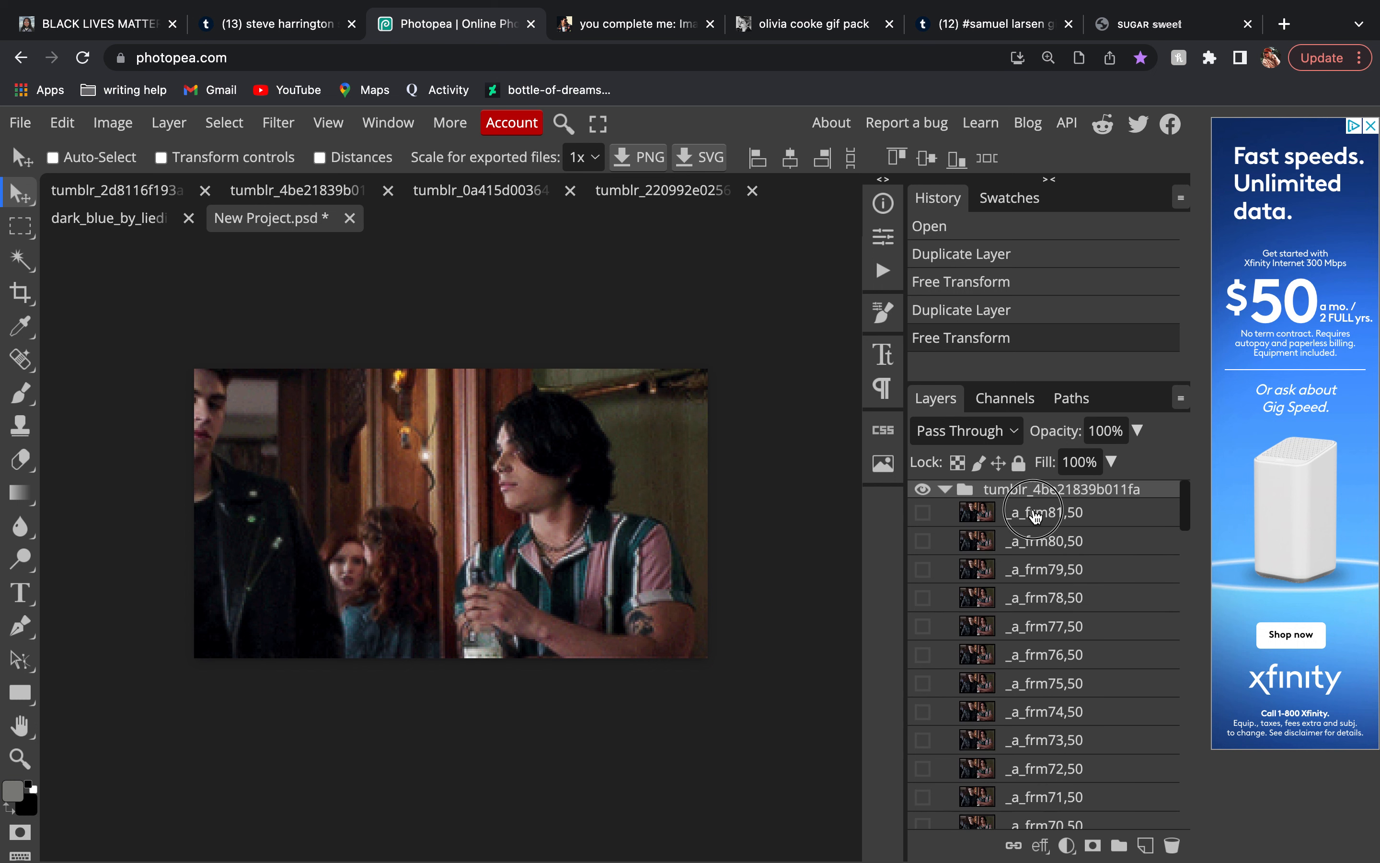
{"action": "left_click", "coordinate": [1035, 515]}
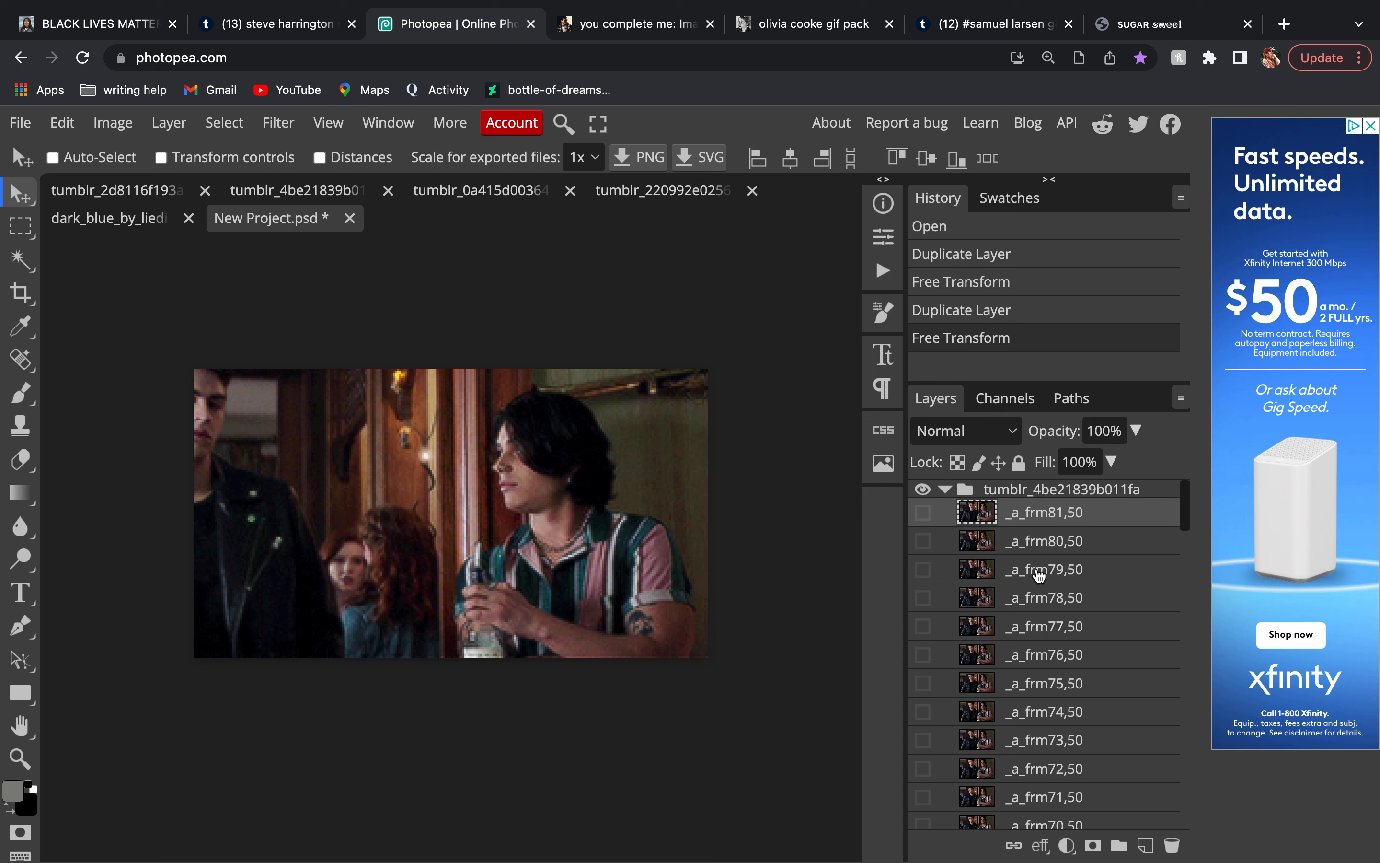
{"action": "scroll", "coordinate": [1039, 575], "scroll_direction": "down", "scroll_amount": 12}
{"action": "scroll", "coordinate": [1038, 700], "scroll_direction": "down", "scroll_amount": 8}
{"action": "scroll", "coordinate": [1038, 701], "scroll_direction": "down", "scroll_amount": 4}
{"action": "scroll", "coordinate": [1044, 701], "scroll_direction": "down", "scroll_amount": 1}
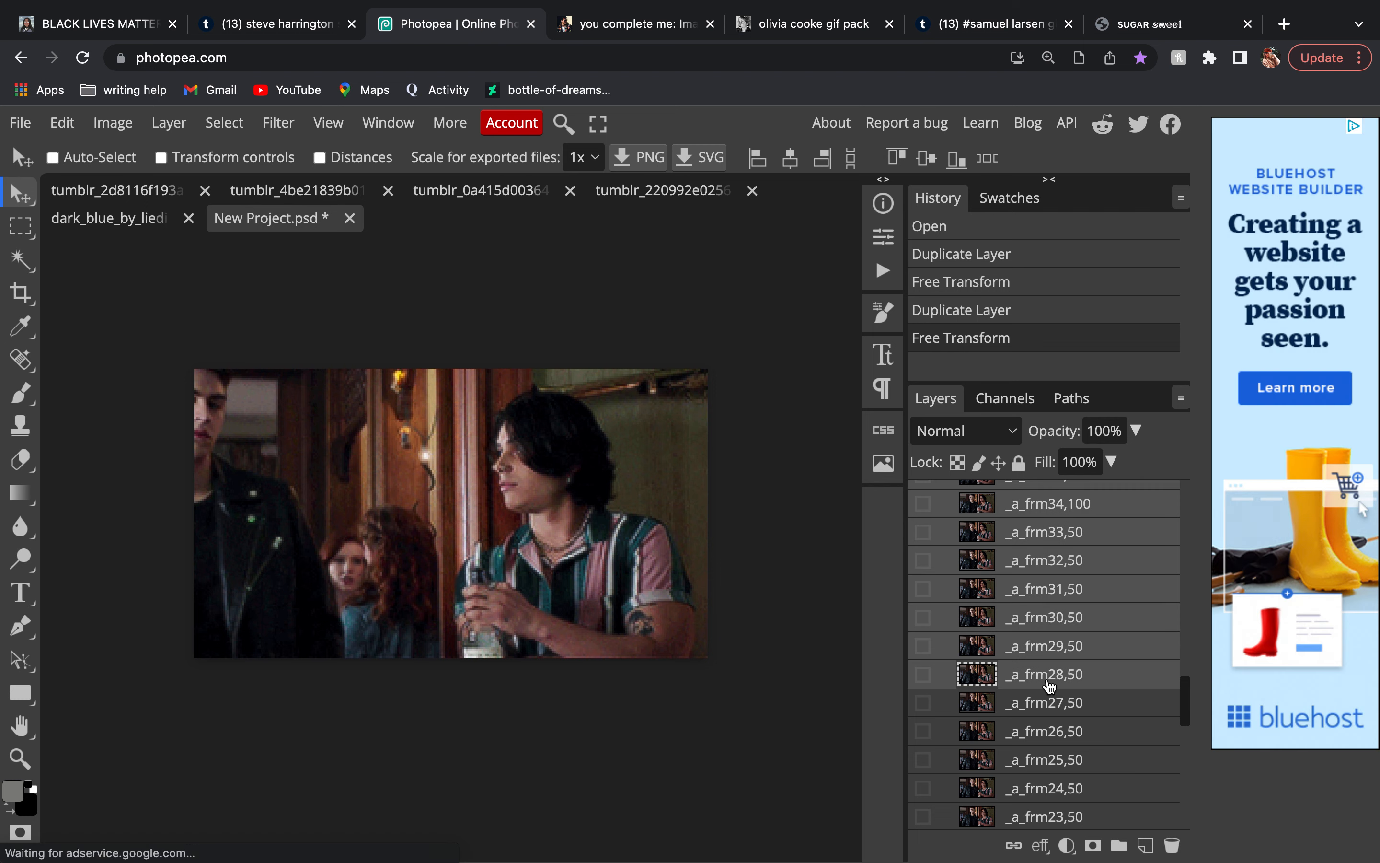
{"action": "right_click", "coordinate": [1050, 679]}
{"action": "left_click", "coordinate": [931, 436]}
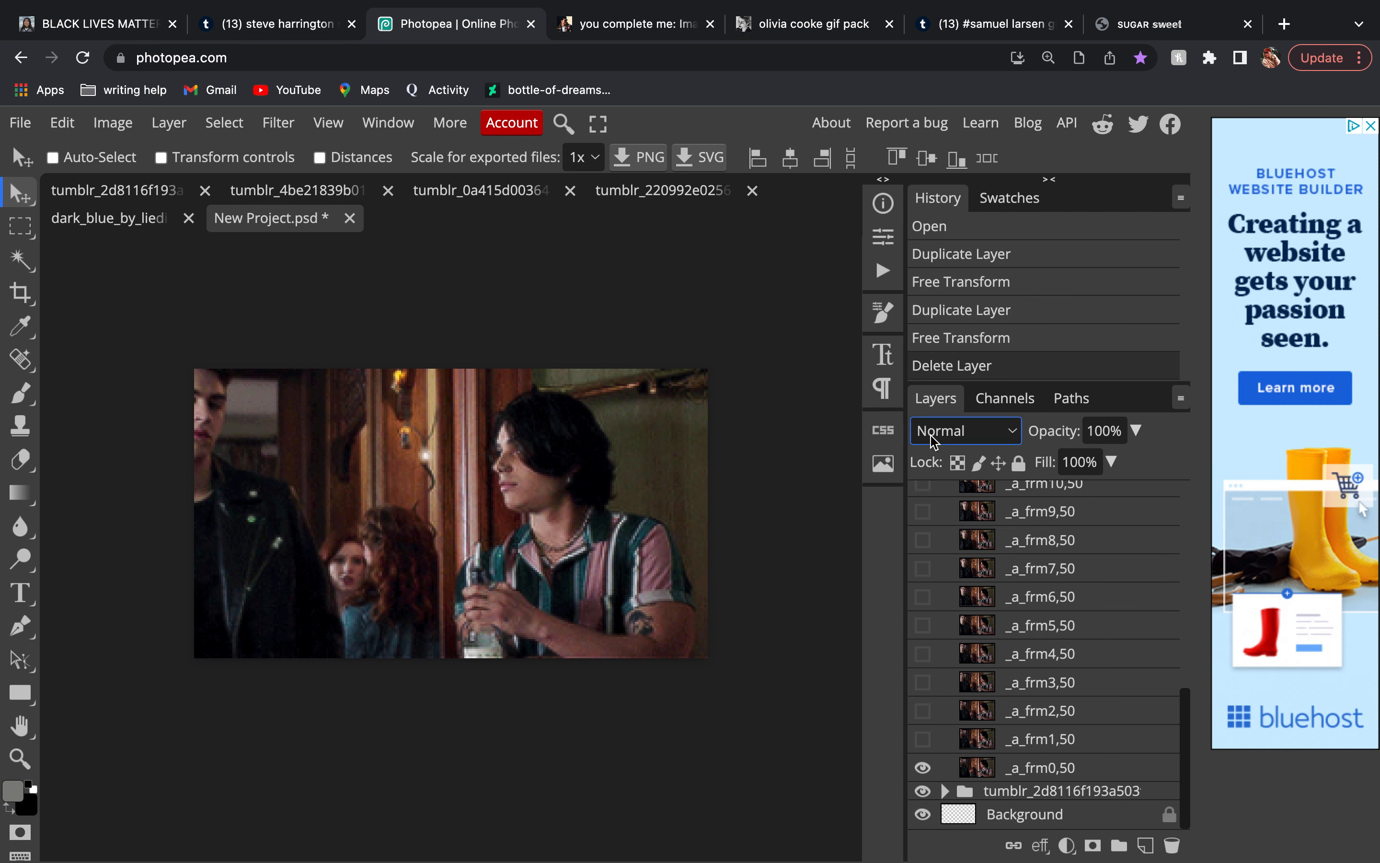
{"action": "scroll", "coordinate": [1002, 696], "scroll_direction": "up", "scroll_amount": 10}
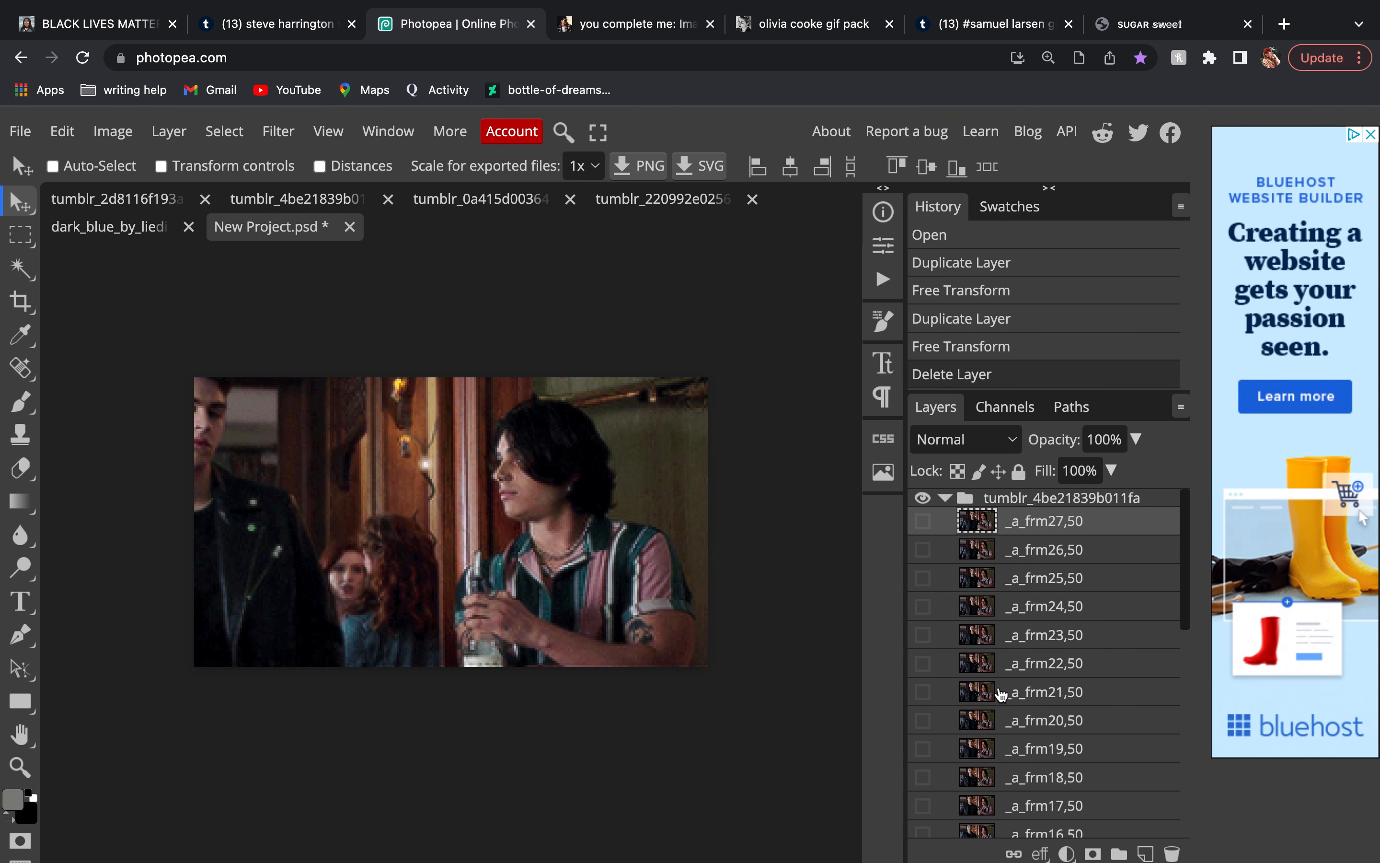
Collapse the tumblr_4be21839b011fa folder and add a raster mask to it
{"action": "left_click", "coordinate": [945, 489]}
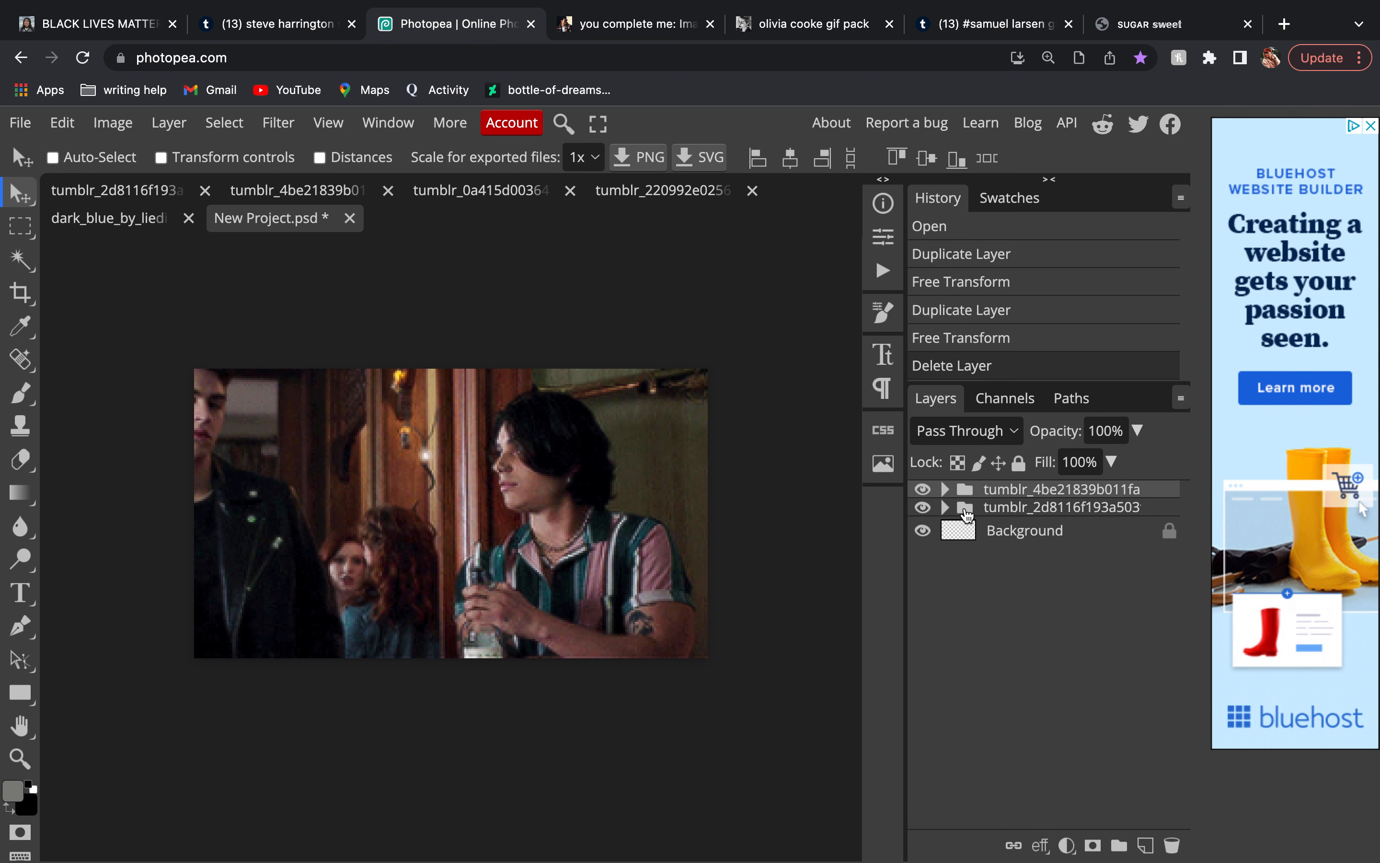
{"action": "left_click", "coordinate": [944, 508]}
{"action": "left_click", "coordinate": [944, 508]}
{"action": "left_click", "coordinate": [1094, 843]}
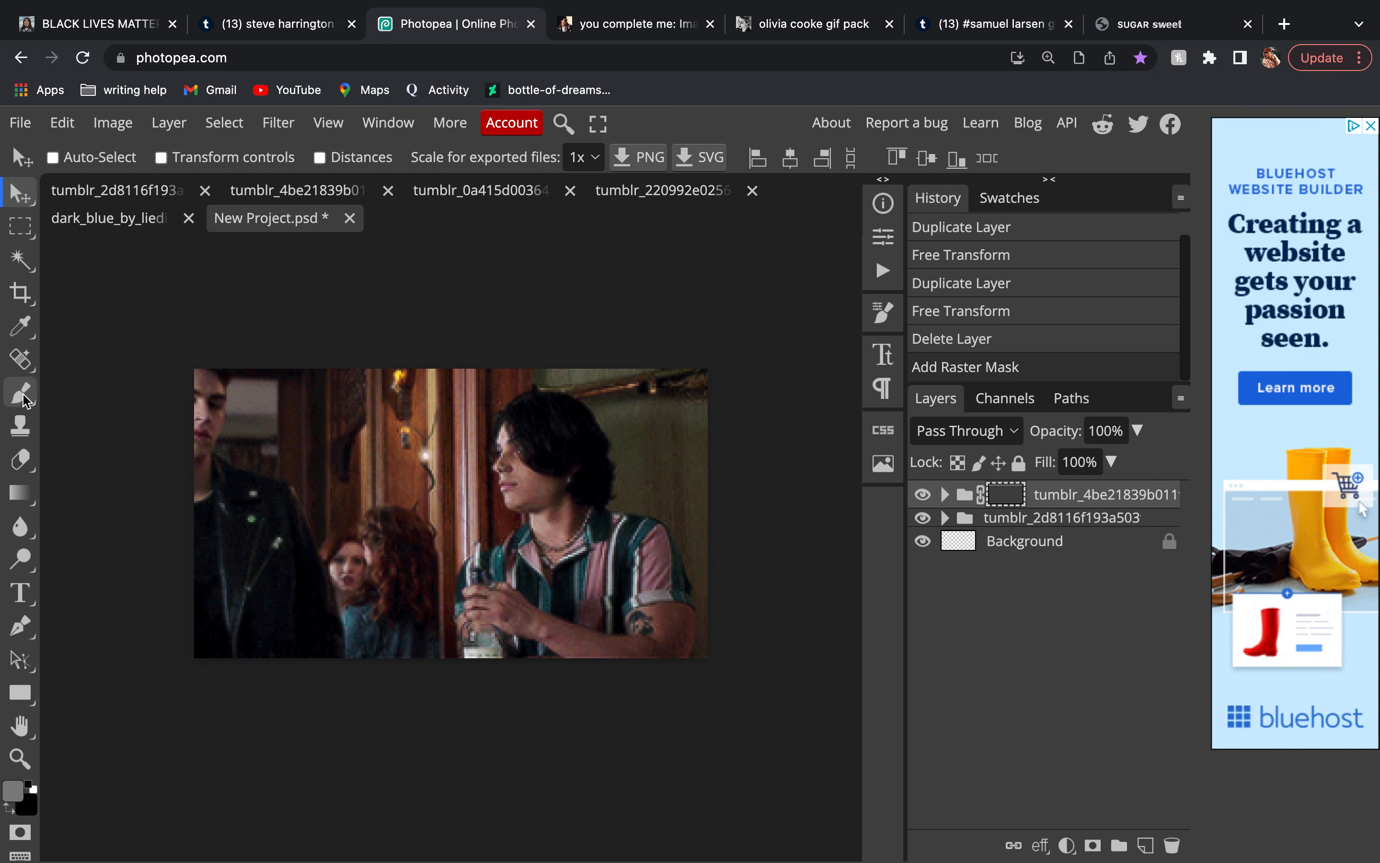
Set the Eraser tool's brush size to 73 px
{"action": "left_click", "coordinate": [23, 460]}
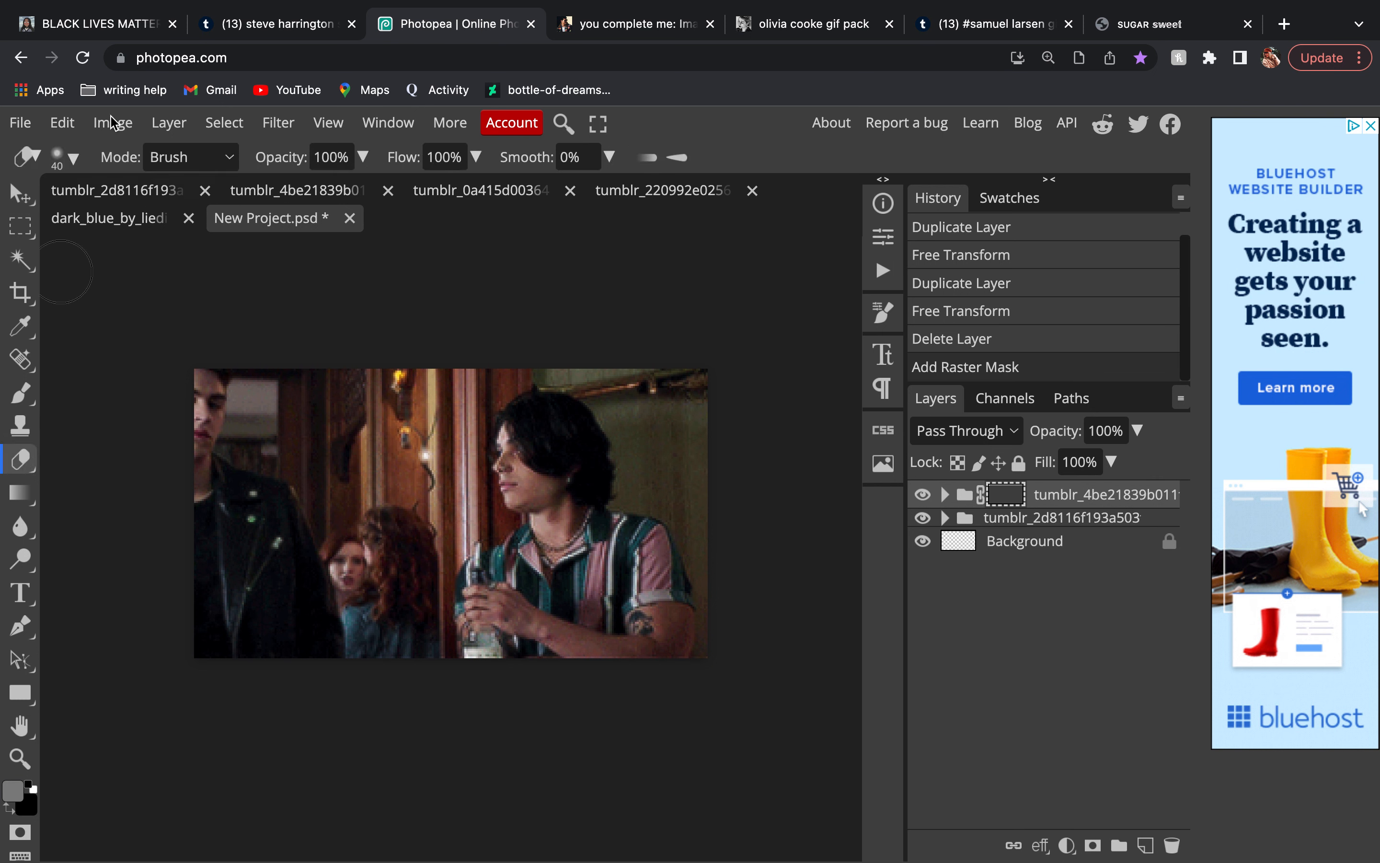
{"action": "left_click", "coordinate": [66, 157]}
{"action": "mouse_move", "coordinate": [252, 215]}
{"action": "left_mouse_down"}
{"action": "mouse_move", "coordinate": [264, 217]}
{"action": "mouse_move", "coordinate": [203, 222]}
{"action": "mouse_move", "coordinate": [252, 224]}
{"action": "mouse_move", "coordinate": [228, 226]}
{"action": "mouse_move", "coordinate": [201, 267]}
{"action": "mouse_move", "coordinate": [215, 266]}
{"action": "mouse_move", "coordinate": [227, 216]}
{"action": "left_mouse_up"}
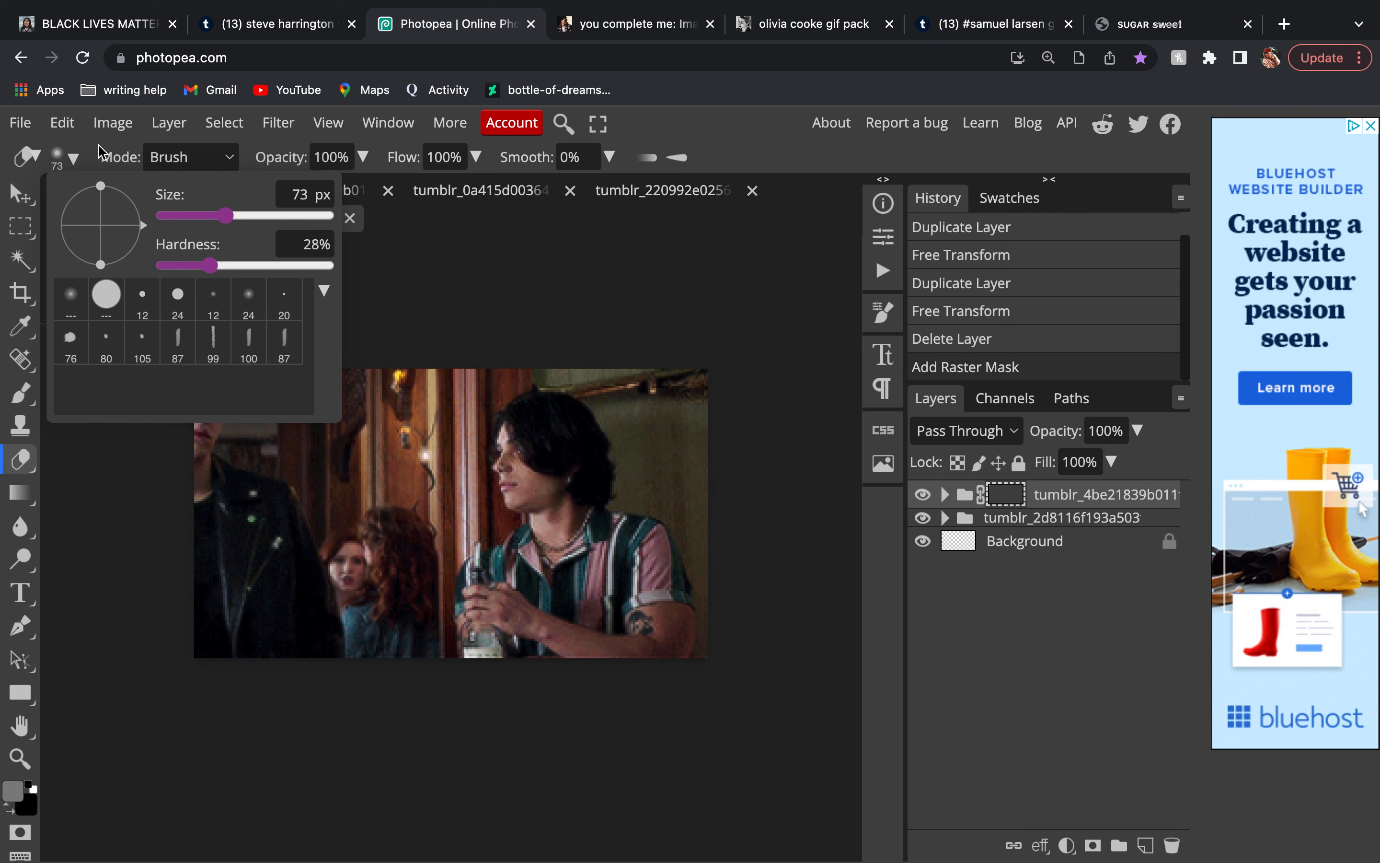
{"action": "left_click", "coordinate": [73, 159]}
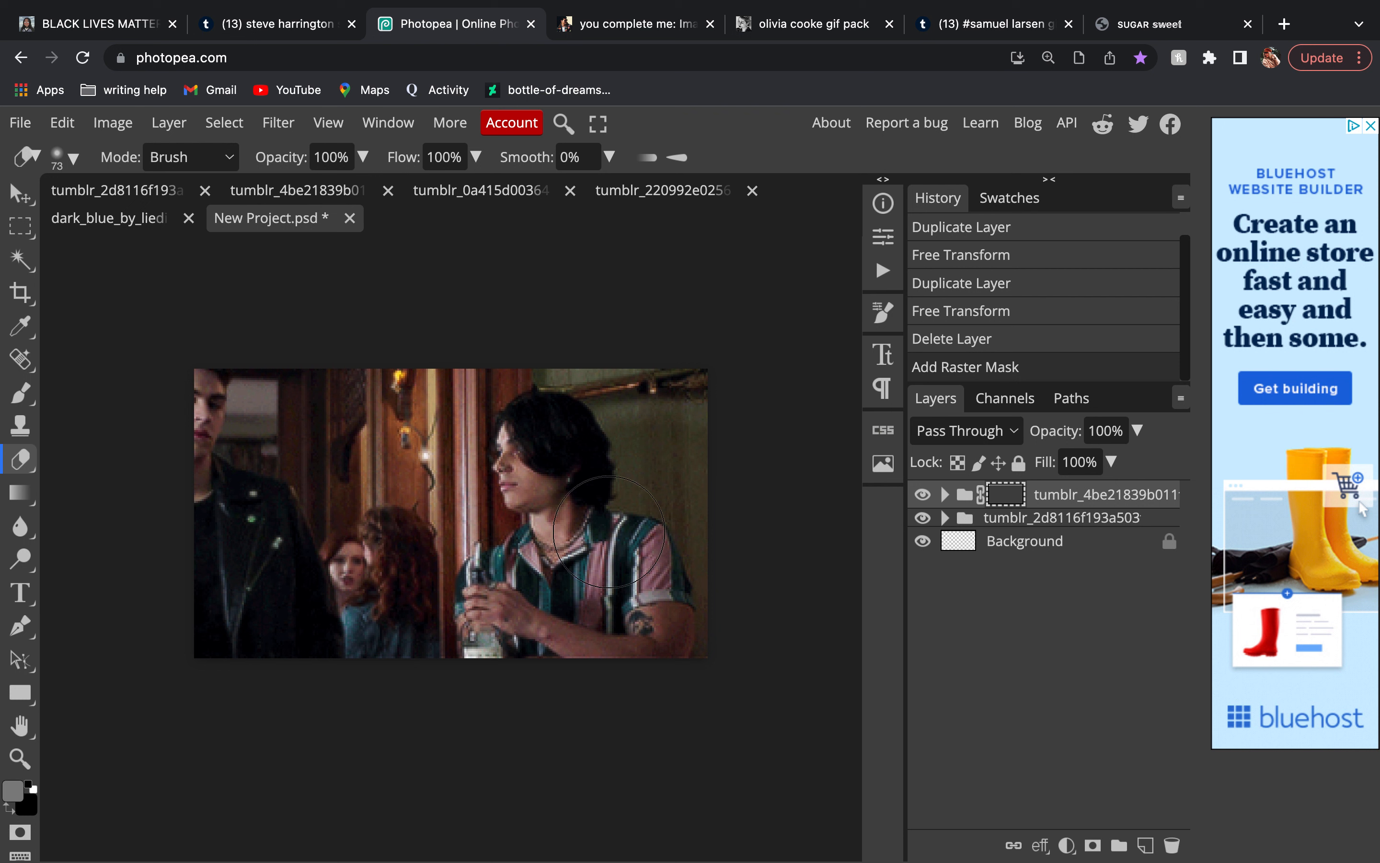
Erase the folder's mask over the left half of the canvas to reveal the man in the denim jacket, and revert the last two strokes
{"action": "mouse_move", "coordinate": [193, 384]}
{"action": "left_mouse_down"}
{"action": "mouse_move", "coordinate": [232, 544]}
{"action": "mouse_move", "coordinate": [239, 662]}
{"action": "mouse_move", "coordinate": [320, 236]}
{"action": "mouse_move", "coordinate": [359, 680]}
{"action": "mouse_move", "coordinate": [371, 534]}
{"action": "mouse_move", "coordinate": [378, 681]}
{"action": "left_mouse_up"}
{"action": "left_click", "coordinate": [370, 644]}
{"action": "left_click", "coordinate": [370, 644]}
{"action": "left_click", "coordinate": [370, 644]}
{"action": "left_click", "coordinate": [370, 644]}
{"action": "left_click", "coordinate": [370, 644]}
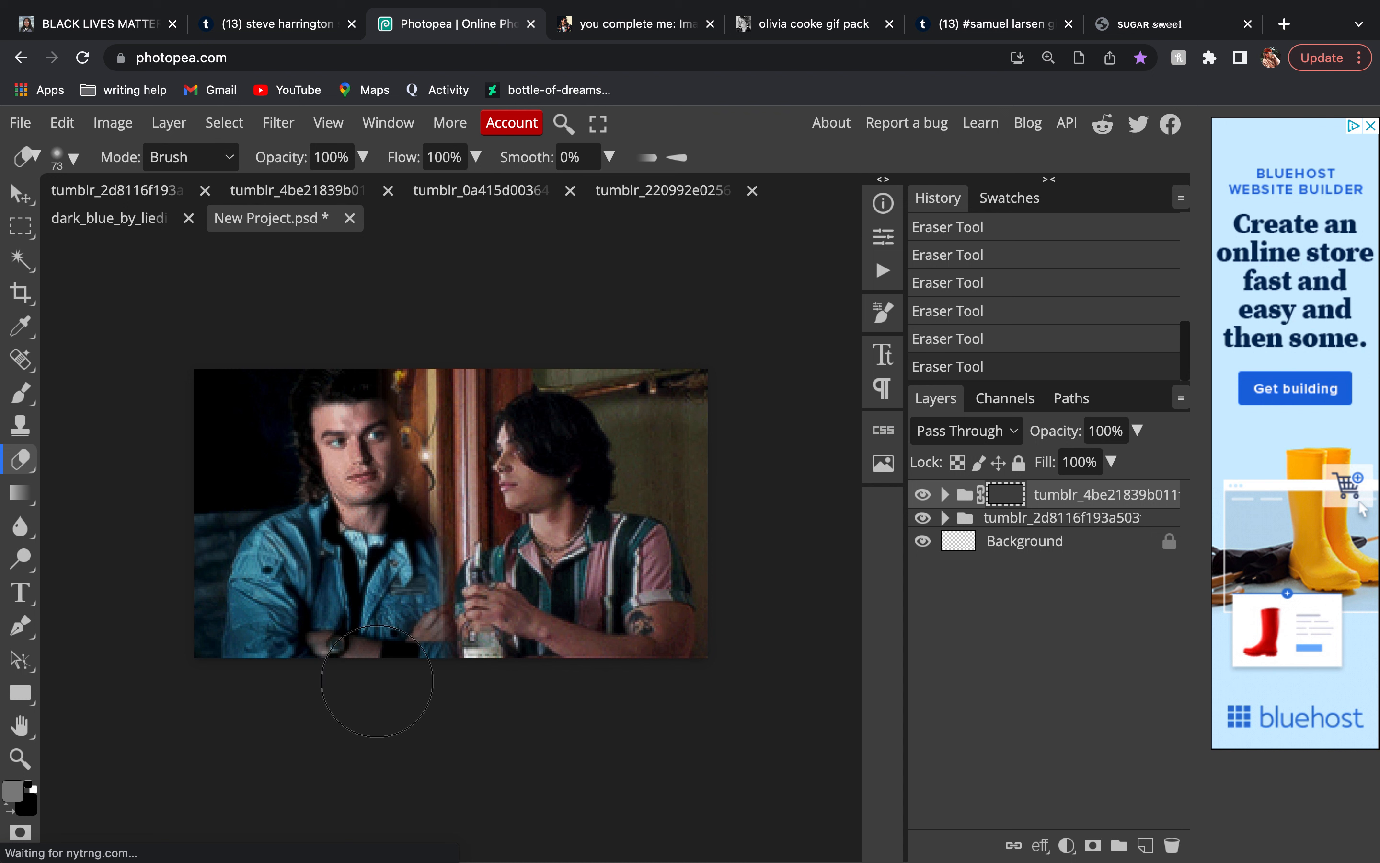
{"action": "left_click_drag", "start_coordinate": [395, 566], "coordinate": [392, 668]}
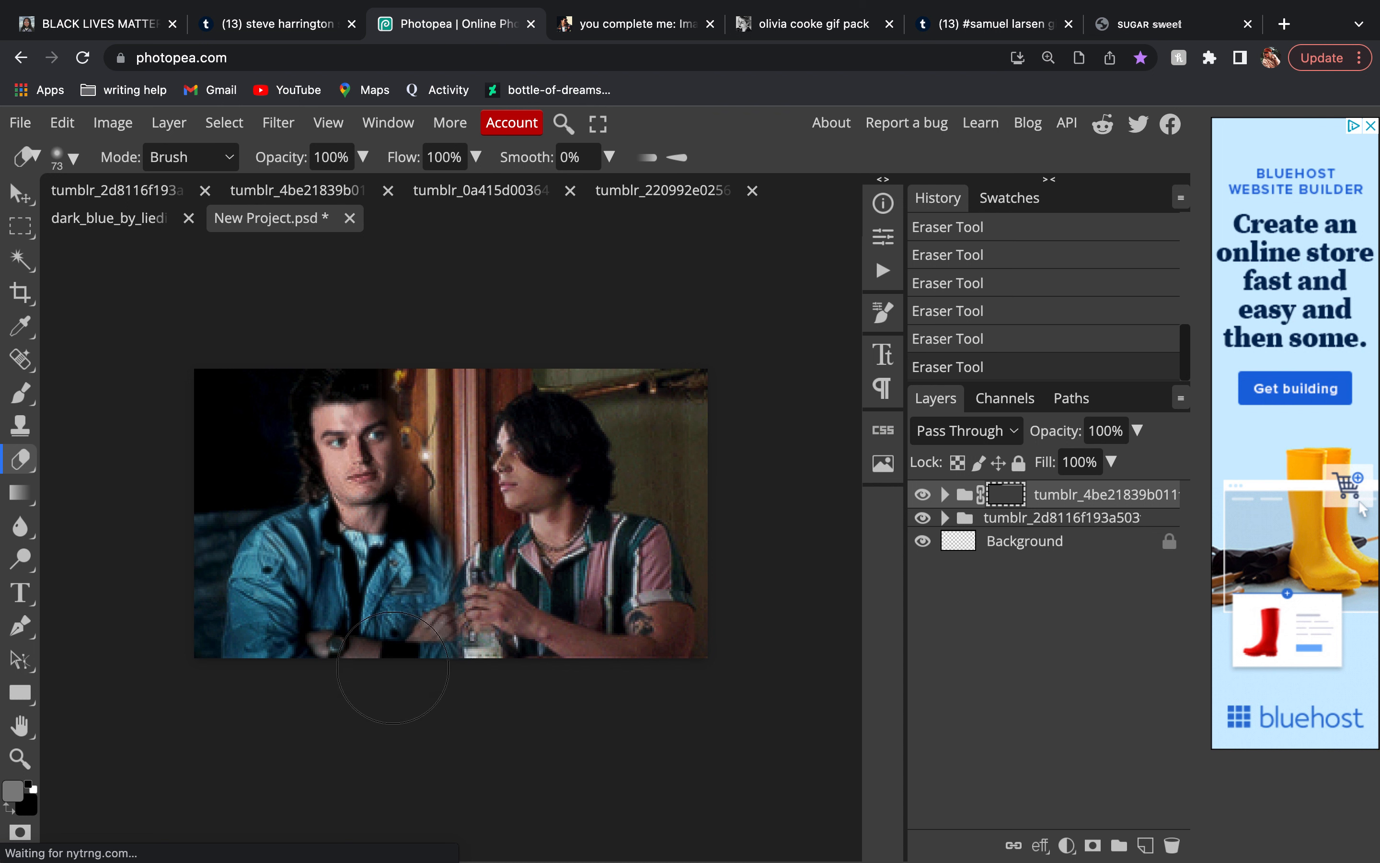
{"action": "left_click", "coordinate": [981, 318]}
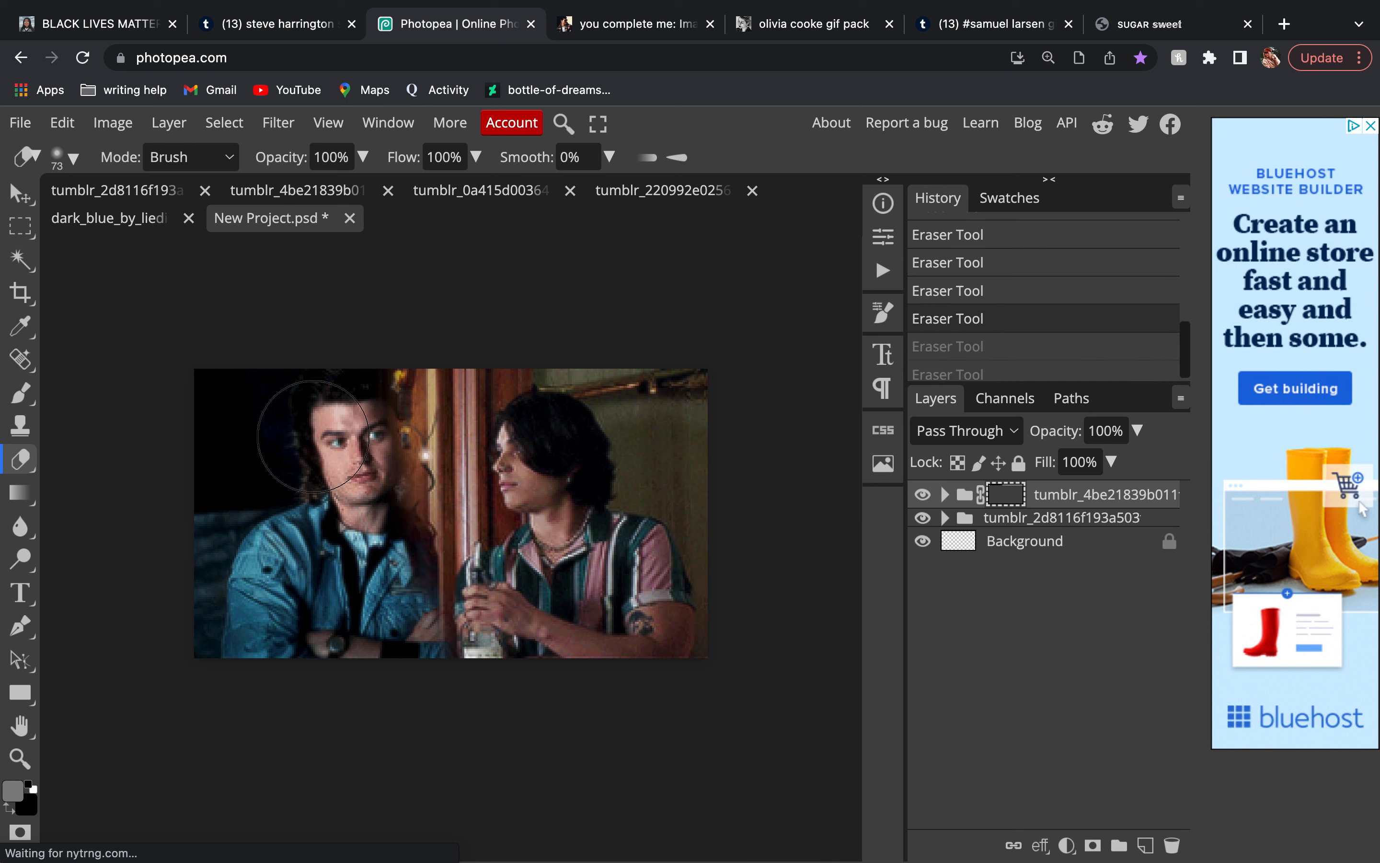
Move the tumblr_4be21839b011fa folder about 5 px right and erase its mask along the canvas's left edge and between the two men
{"action": "left_click", "coordinate": [18, 197]}
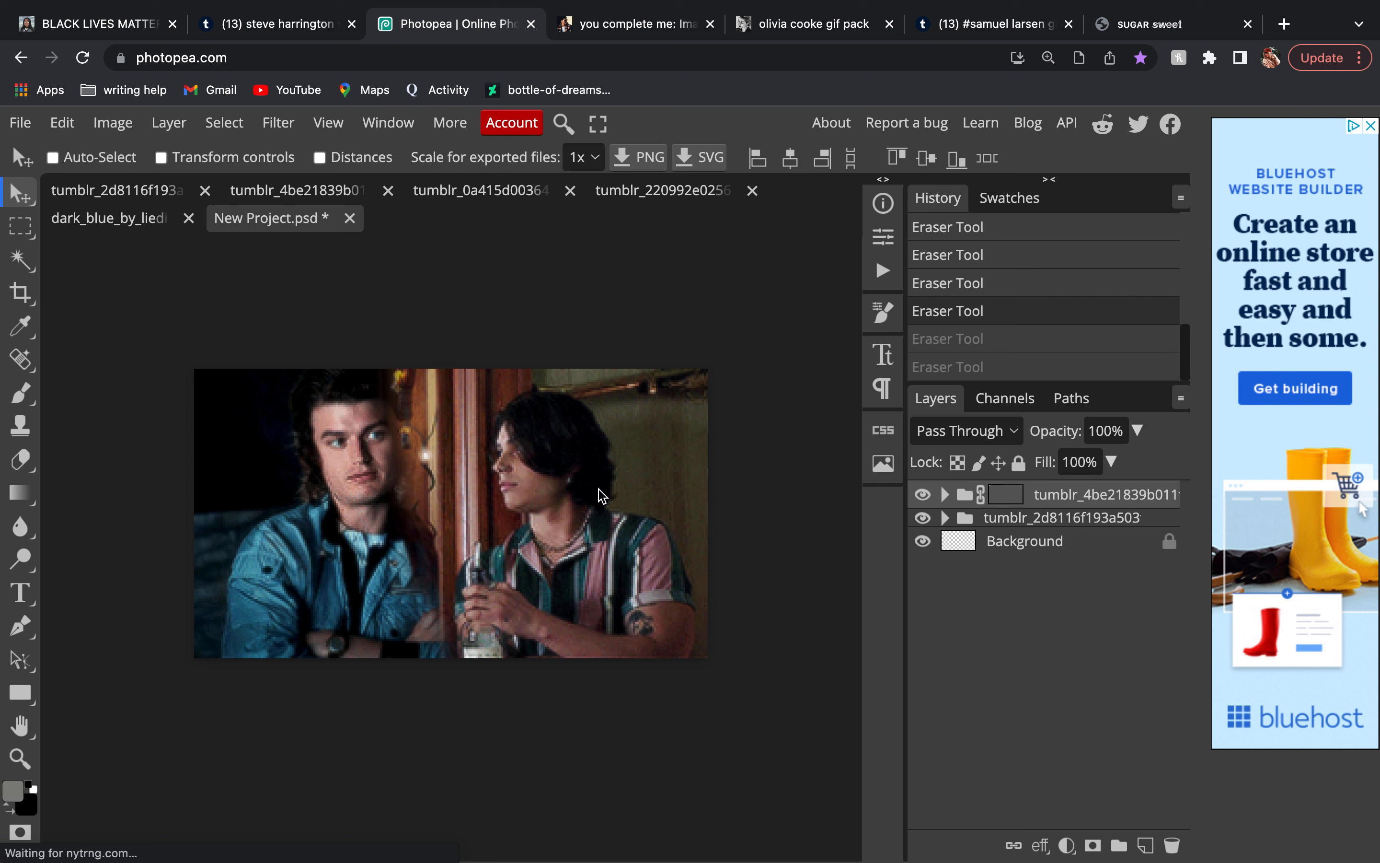
{"action": "left_click_drag", "start_coordinate": [594, 484], "coordinate": [606, 492]}
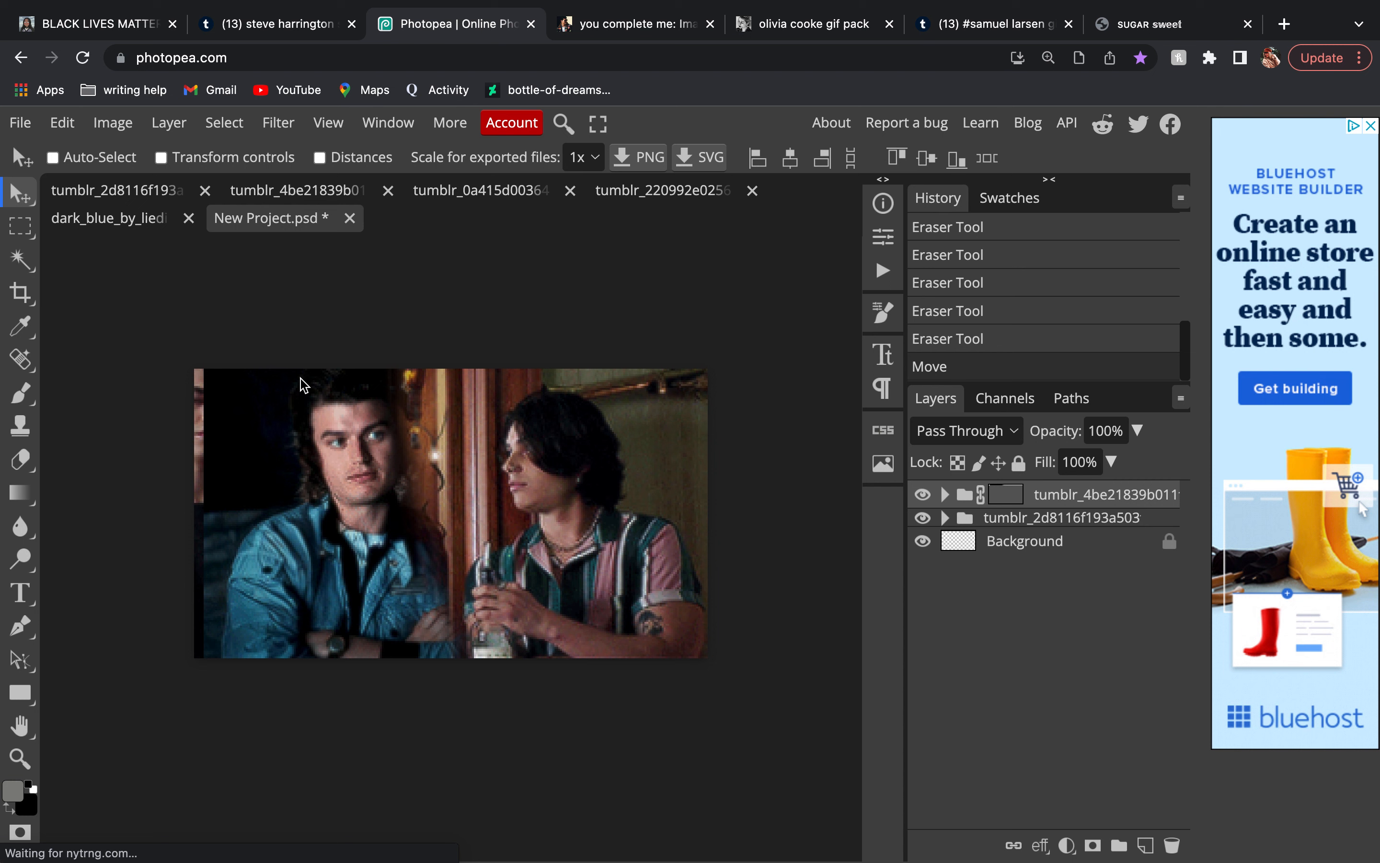
{"action": "left_click", "coordinate": [1021, 500]}
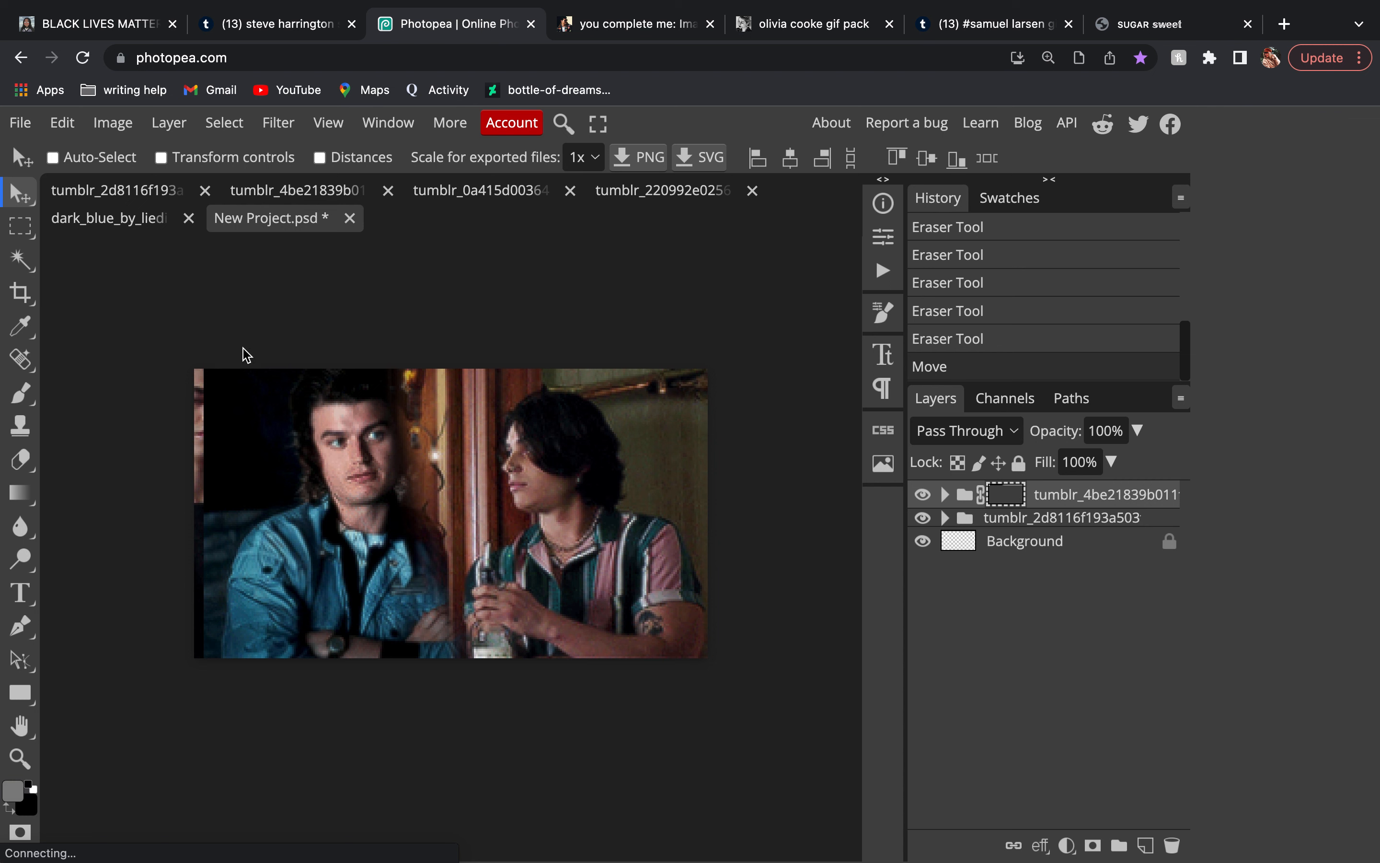
{"action": "left_click", "coordinate": [20, 459]}
{"action": "mouse_move", "coordinate": [185, 385]}
{"action": "left_mouse_down"}
{"action": "mouse_move", "coordinate": [189, 715]}
{"action": "mouse_move", "coordinate": [191, 380]}
{"action": "left_mouse_up"}
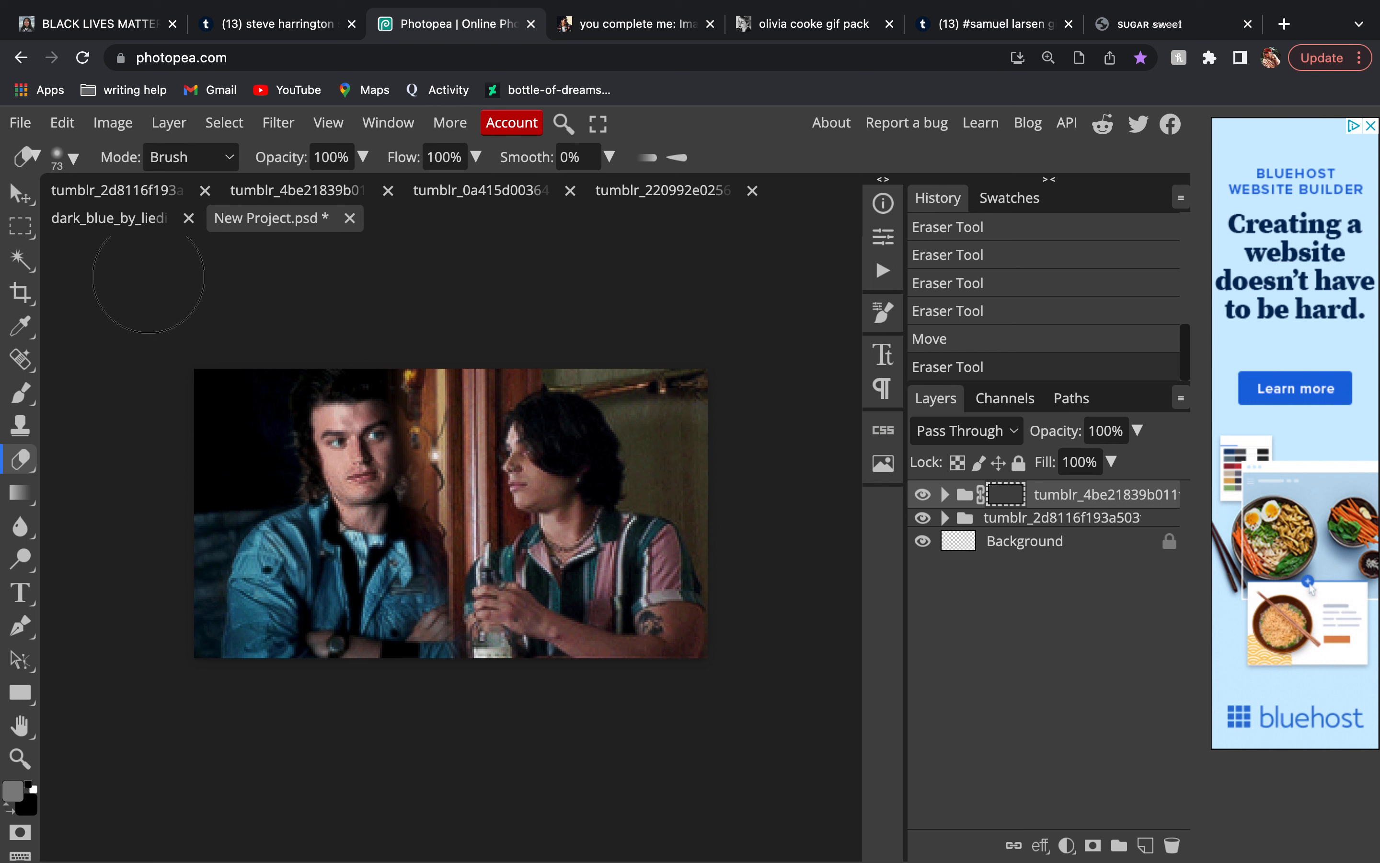
{"action": "left_click_drag", "start_coordinate": [368, 397], "coordinate": [370, 605]}
{"action": "left_click_drag", "start_coordinate": [380, 532], "coordinate": [392, 655]}
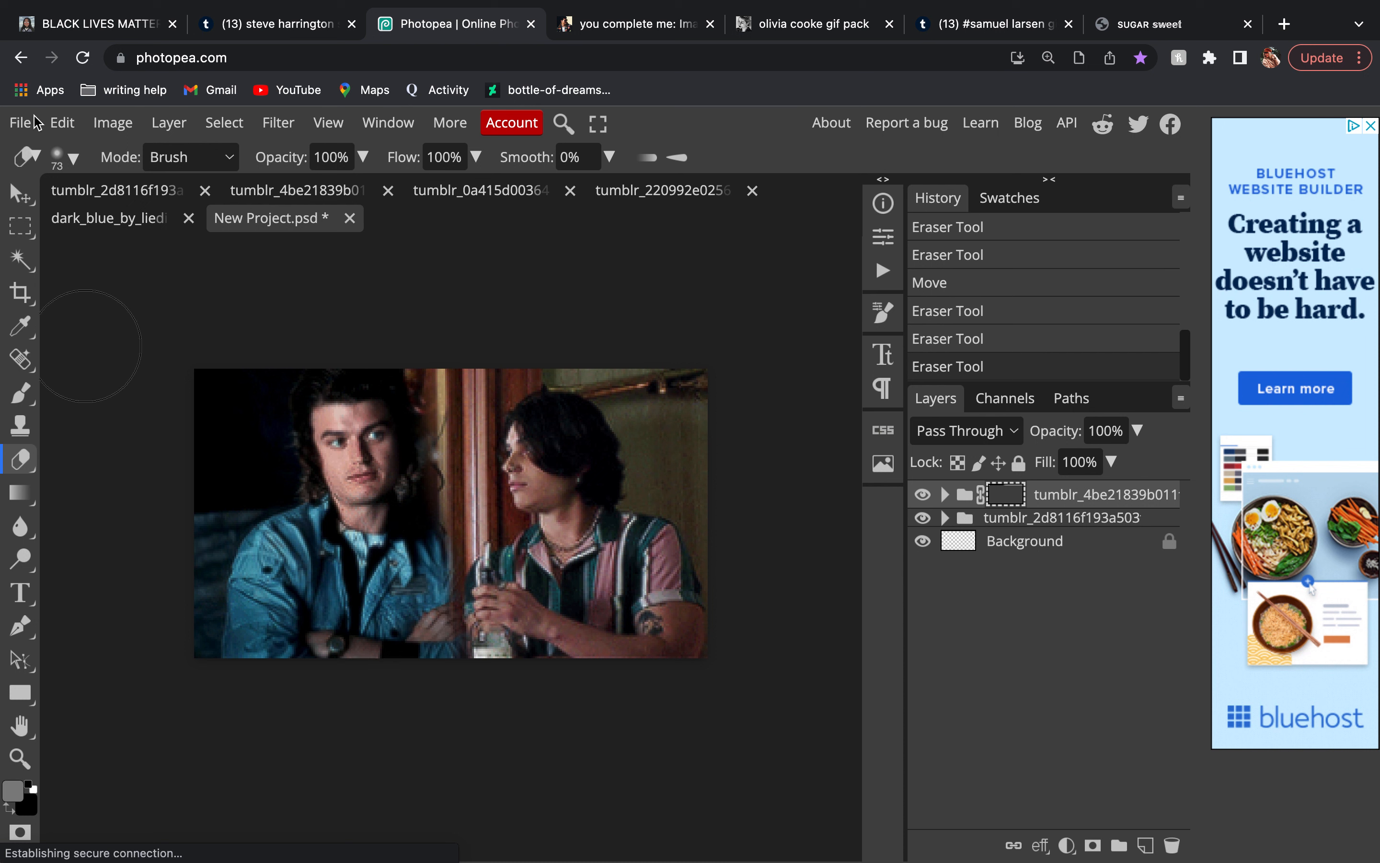
Reduce the eraser size to 27 px and refine the mask along the denim jacket's edge and the background seam above it
{"action": "left_click", "coordinate": [69, 158]}
{"action": "left_click", "coordinate": [206, 216]}
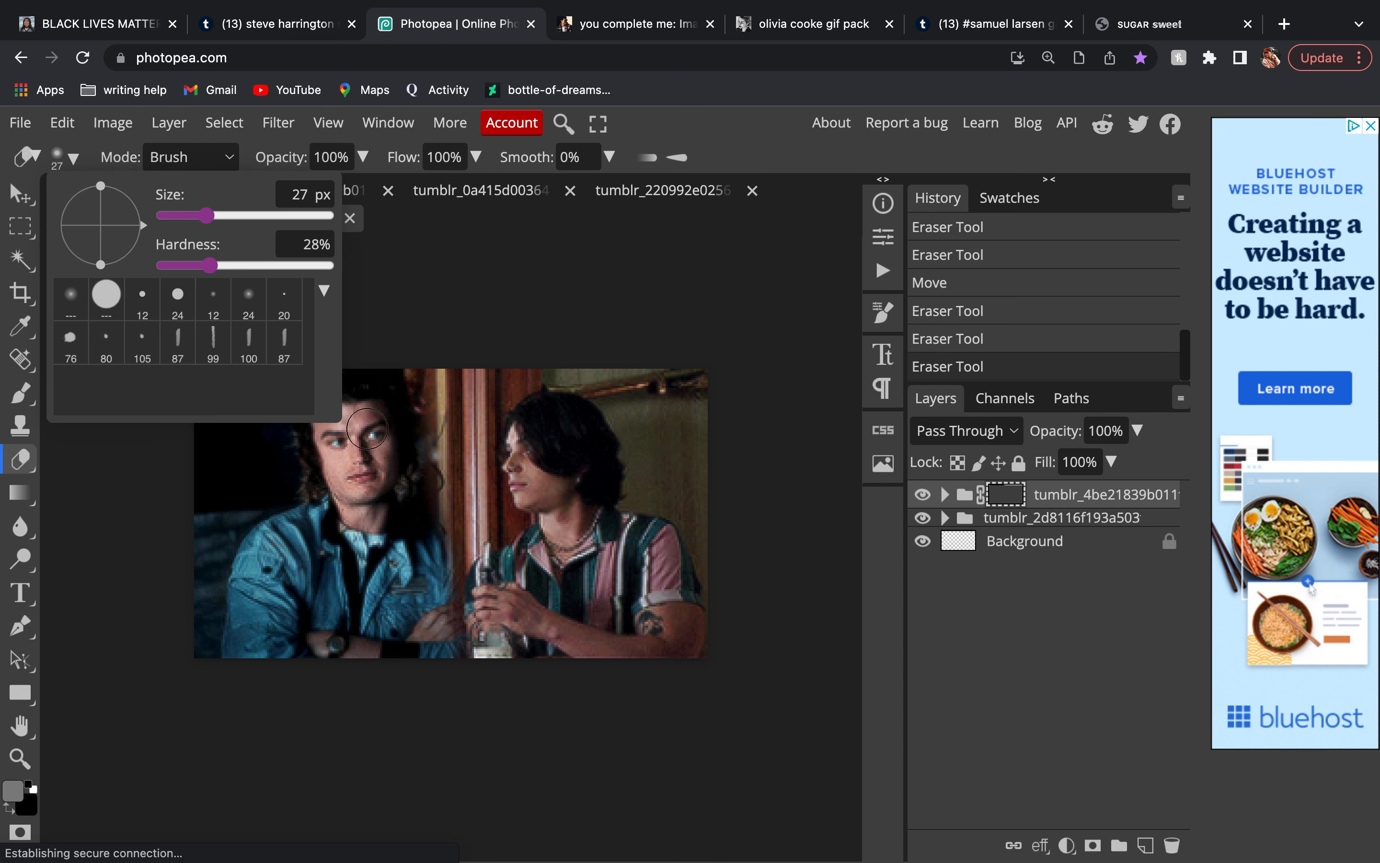
{"action": "left_click", "coordinate": [443, 590]}
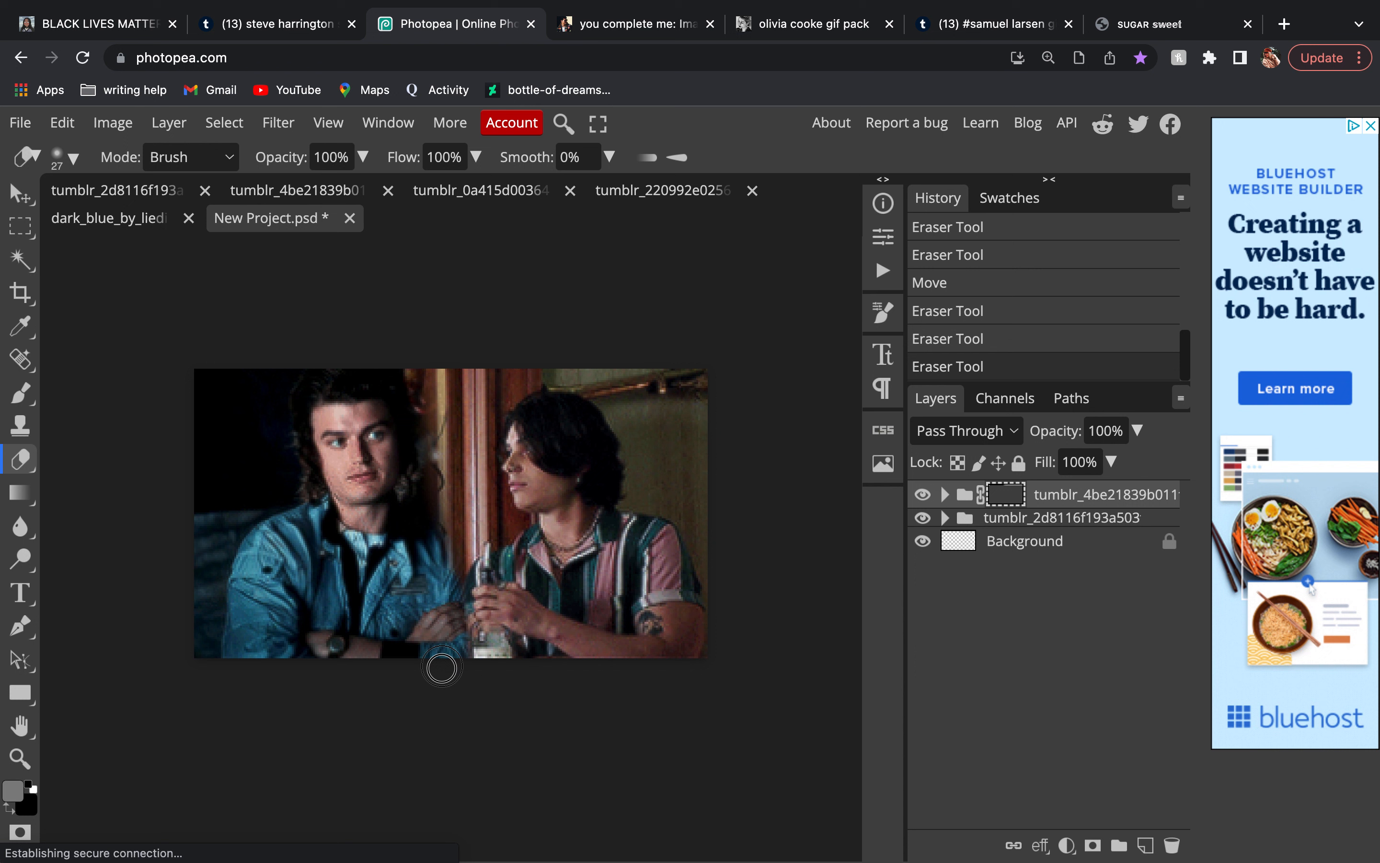
{"action": "left_click", "coordinate": [411, 563]}
{"action": "mouse_move", "coordinate": [415, 537]}
{"action": "left_mouse_down"}
{"action": "mouse_move", "coordinate": [429, 547]}
{"action": "mouse_move", "coordinate": [431, 599]}
{"action": "left_mouse_up"}
{"action": "mouse_move", "coordinate": [409, 498]}
{"action": "left_mouse_down"}
{"action": "mouse_move", "coordinate": [433, 523]}
{"action": "mouse_move", "coordinate": [426, 608]}
{"action": "left_mouse_up"}
{"action": "left_click_drag", "start_coordinate": [424, 485], "coordinate": [416, 312]}
{"action": "mouse_move", "coordinate": [411, 494]}
{"action": "left_mouse_down"}
{"action": "mouse_move", "coordinate": [411, 535]}
{"action": "mouse_move", "coordinate": [437, 289]}
{"action": "mouse_move", "coordinate": [431, 592]}
{"action": "left_mouse_up"}
{"action": "mouse_move", "coordinate": [430, 527]}
{"action": "left_mouse_down"}
{"action": "mouse_move", "coordinate": [453, 561]}
{"action": "mouse_move", "coordinate": [439, 593]}
{"action": "left_mouse_up"}
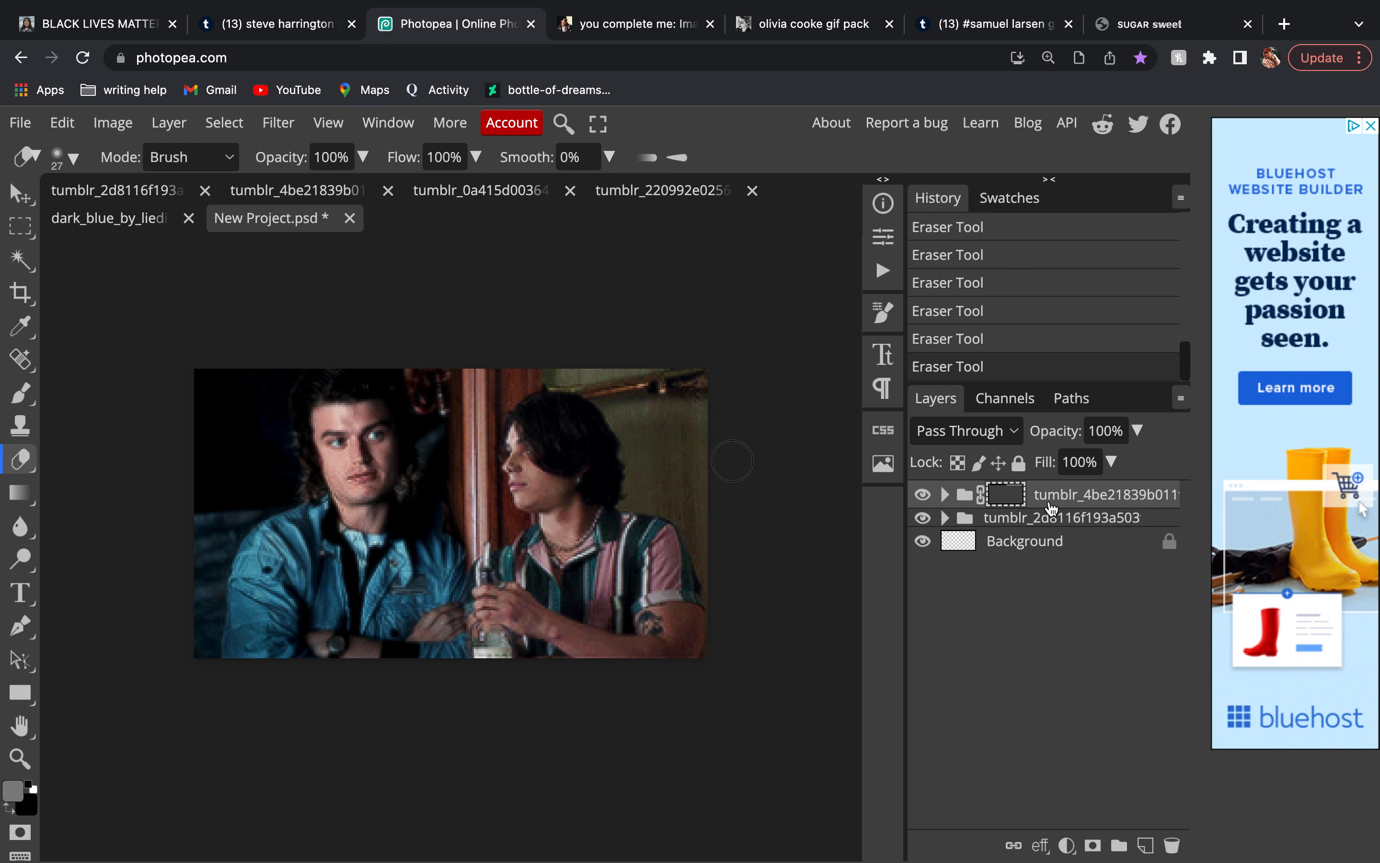
Free-transform the tumblr_4be21839b011fa folder to 101.32% scale, positioned at X 148 px, Y 64 px
{"action": "left_click", "coordinate": [63, 122]}
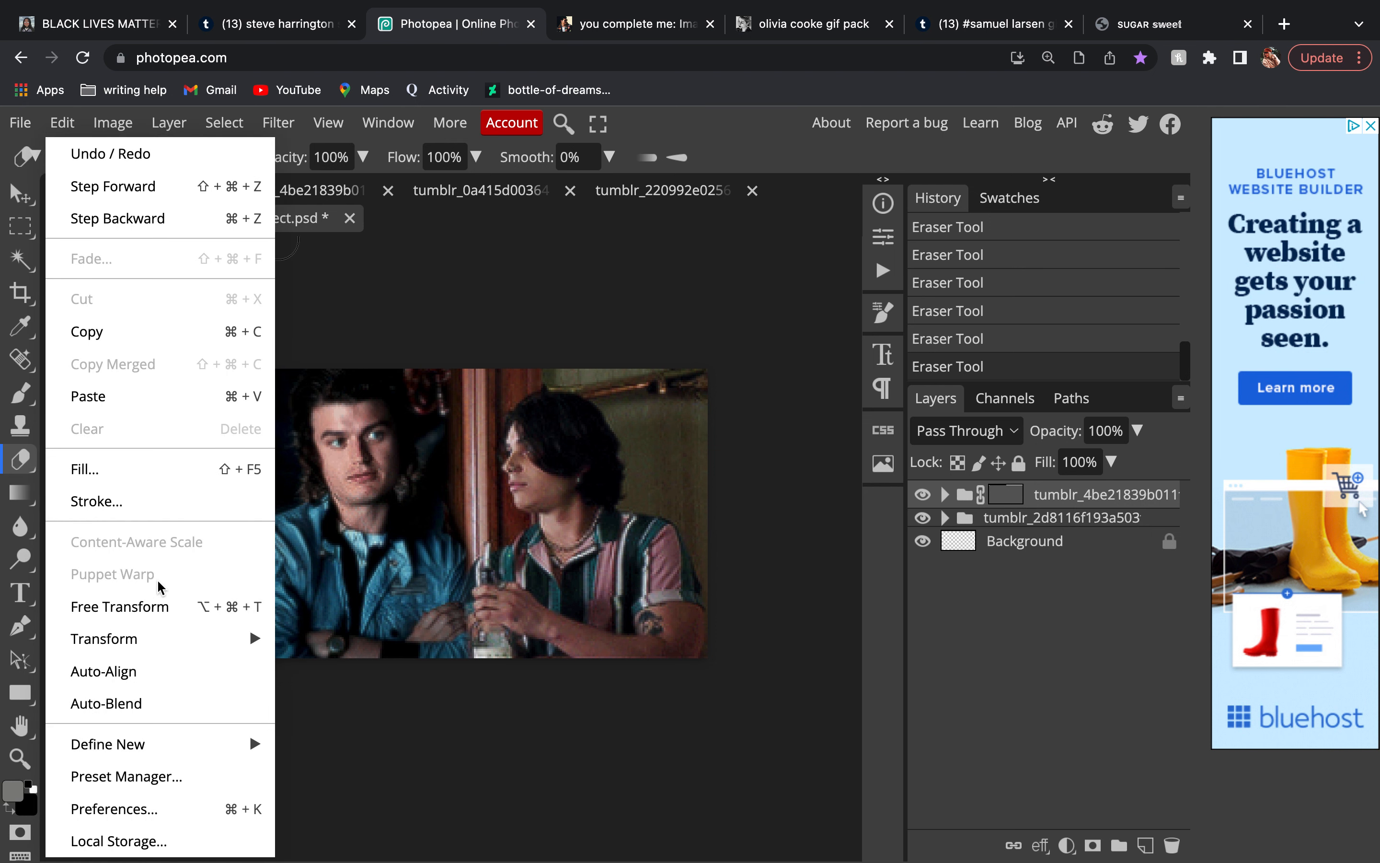
{"action": "left_click", "coordinate": [165, 606]}
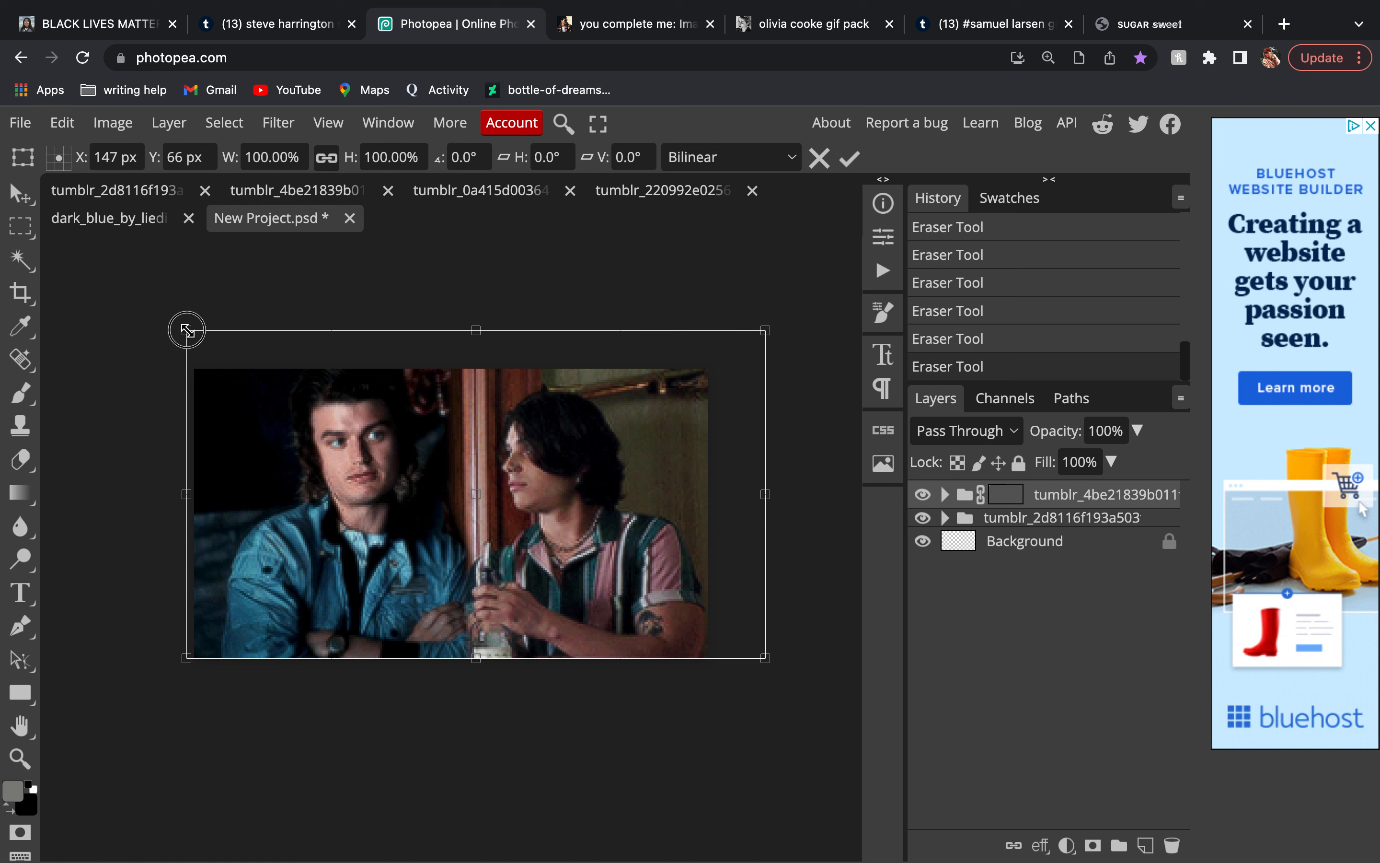
{"action": "left_click_drag", "start_coordinate": [186, 329], "coordinate": [179, 326]}
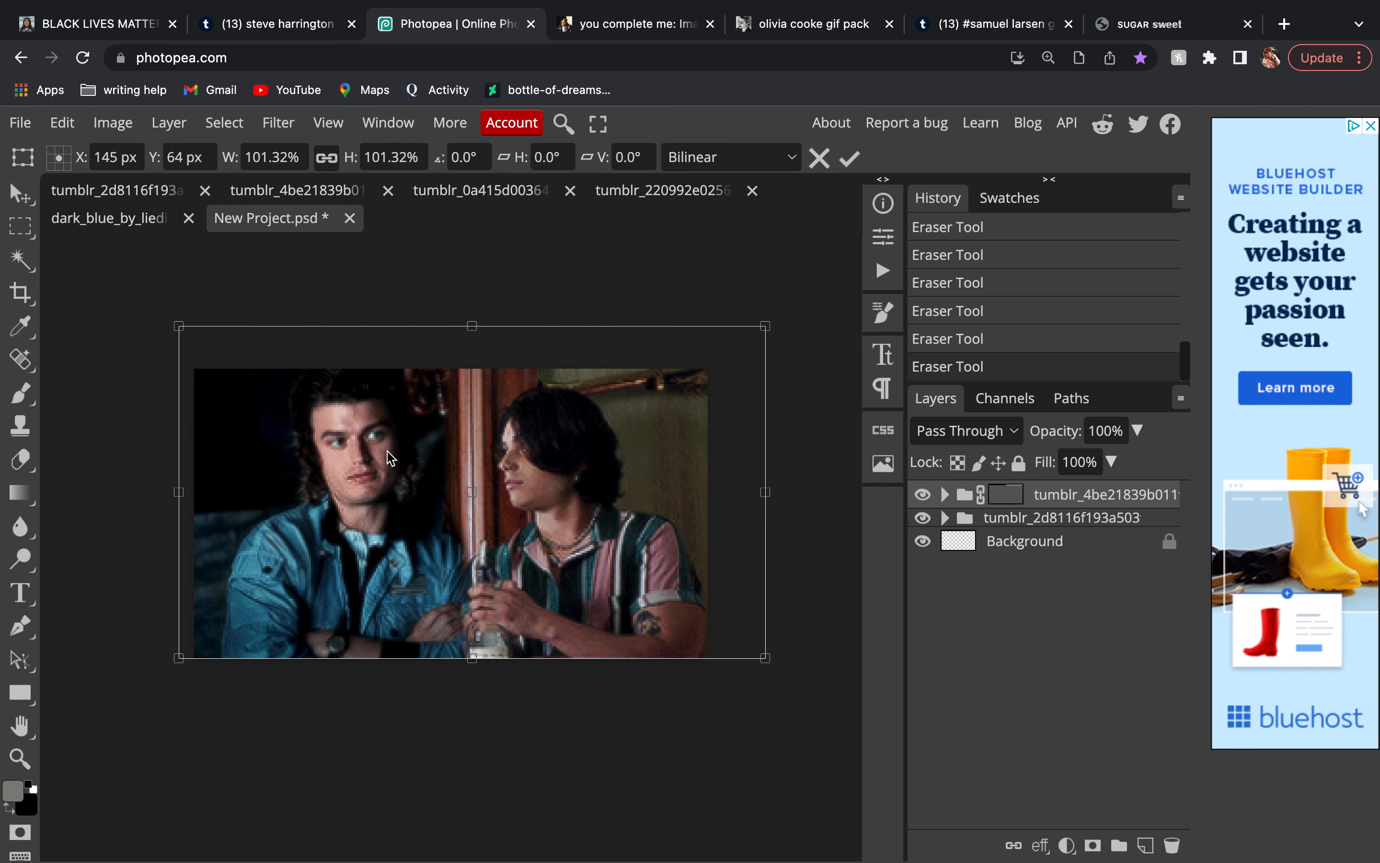
{"action": "left_click_drag", "start_coordinate": [462, 463], "coordinate": [471, 464]}
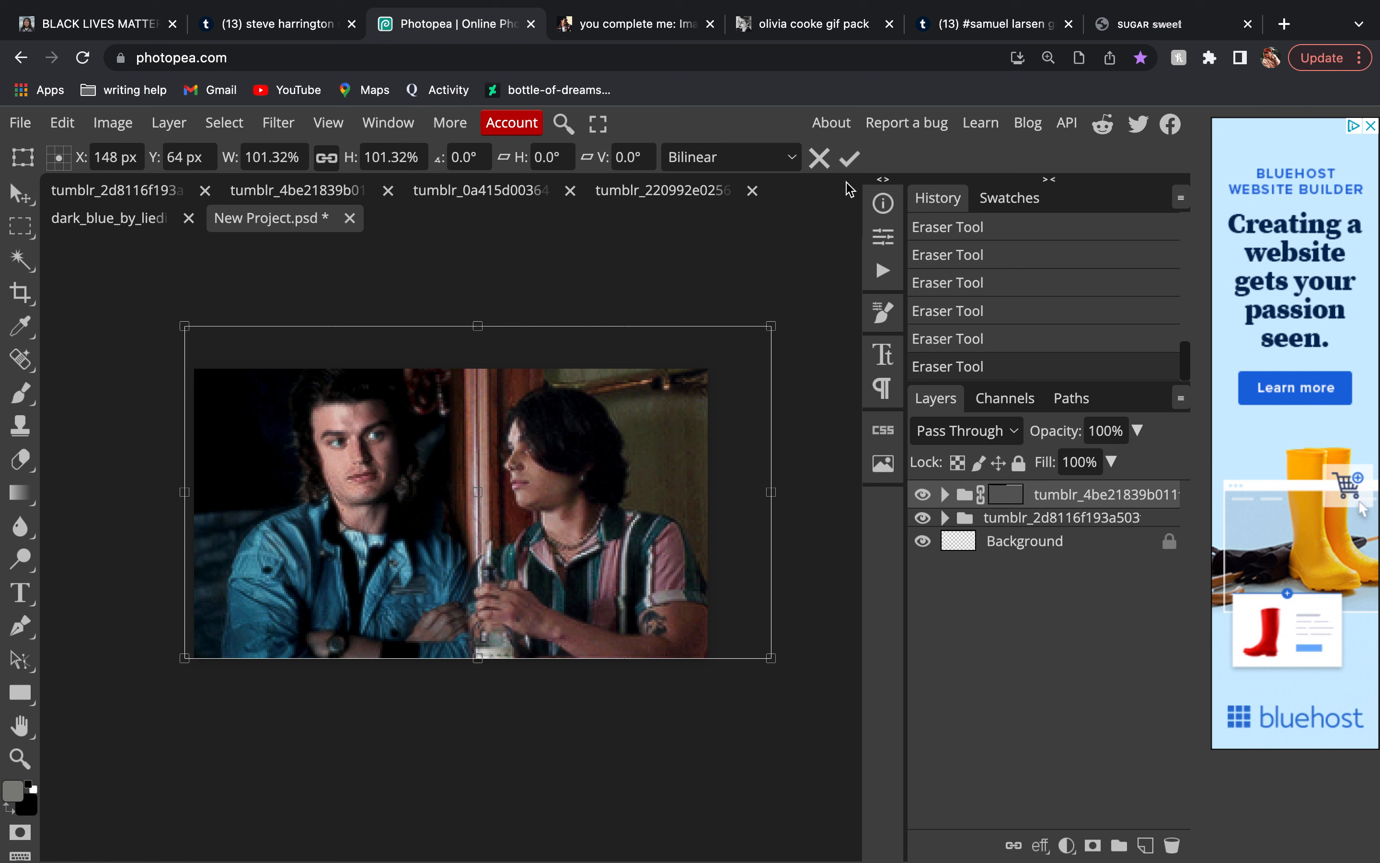
{"action": "left_click", "coordinate": [850, 159]}
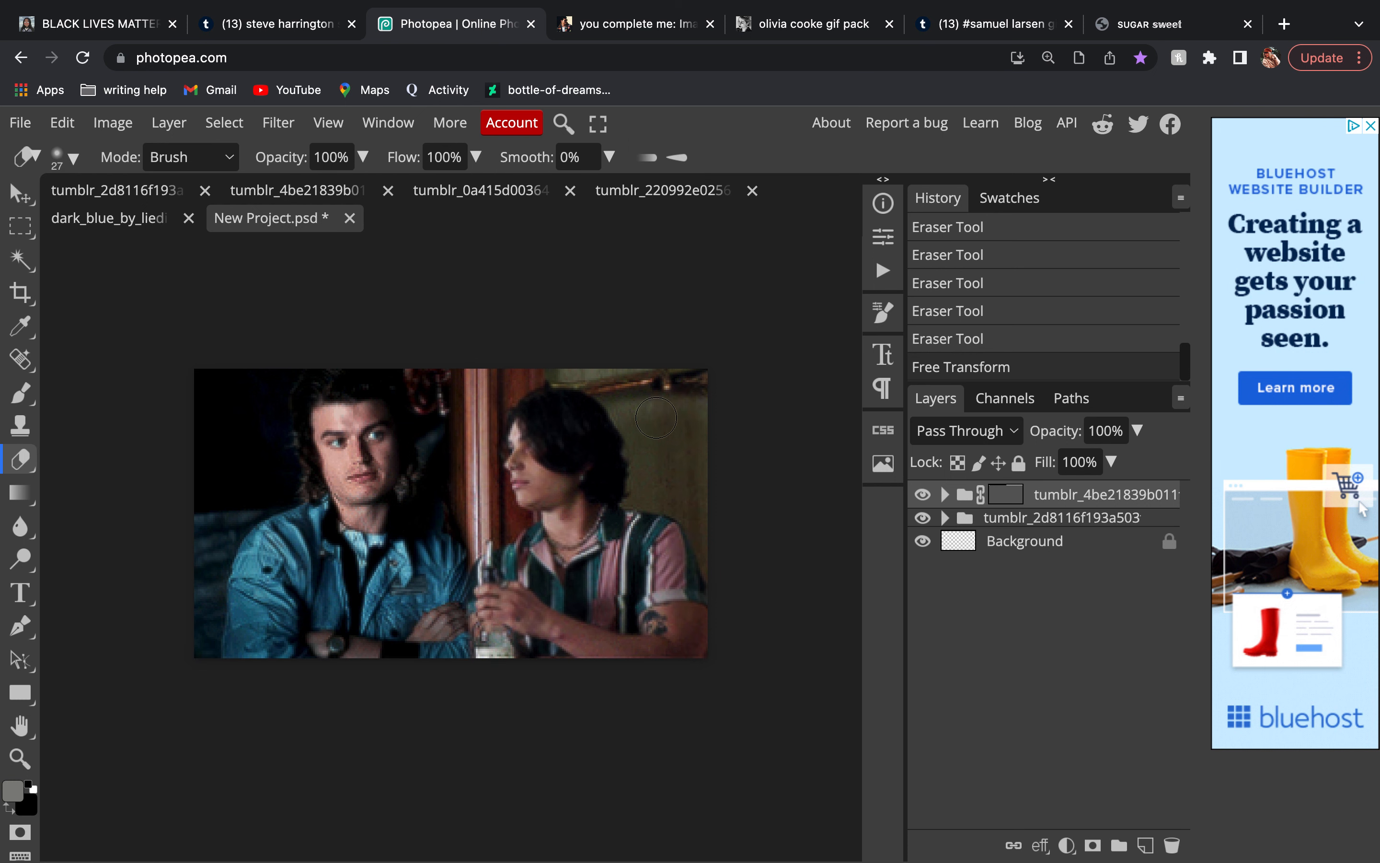
Merge the masked tumblr_4be21839b011fa animation folder with the tumblr_2d8116f193a503 folder below it
{"action": "left_click", "coordinate": [117, 122]}
{"action": "mouse_move", "coordinate": [173, 121]}
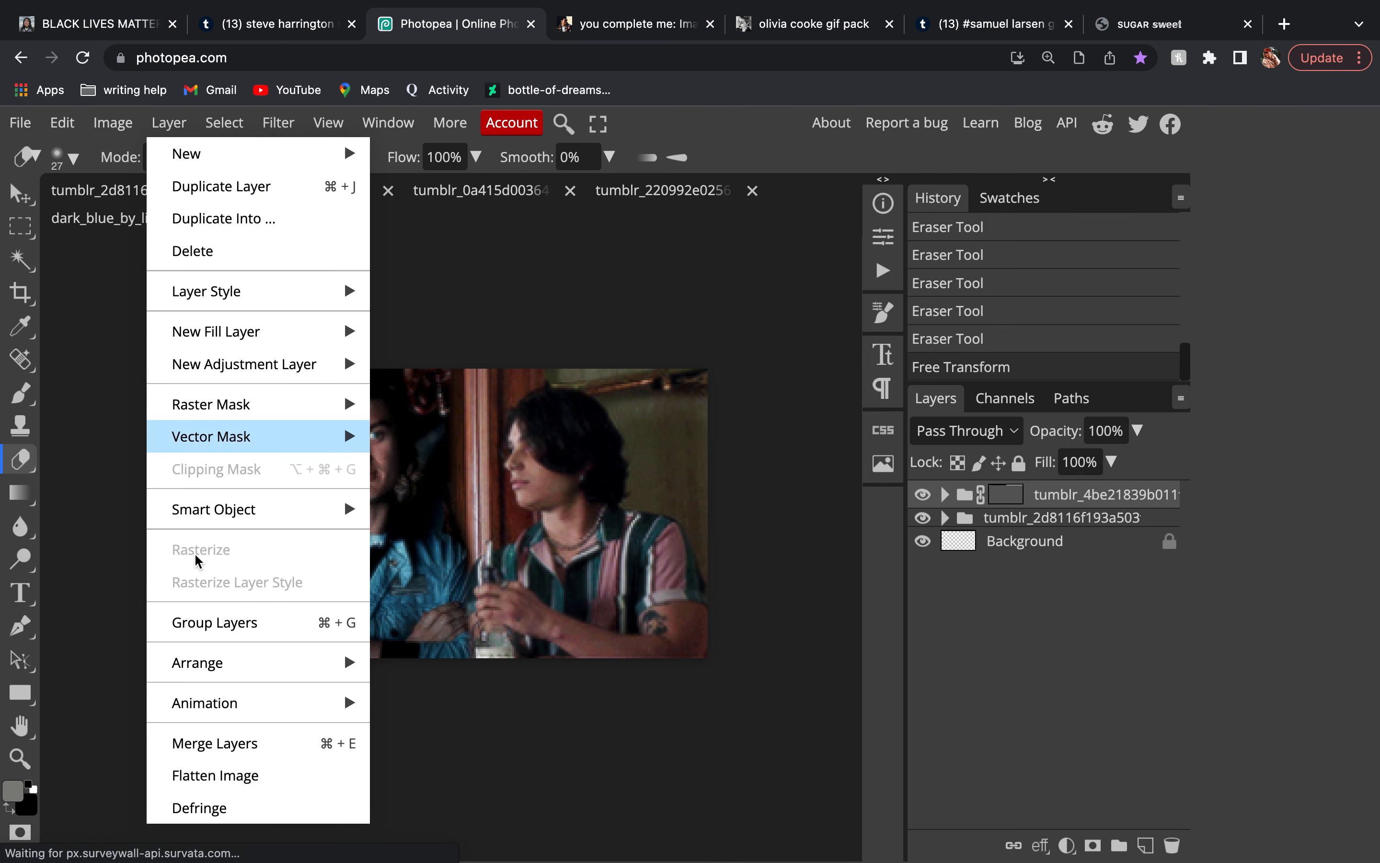
{"action": "mouse_move", "coordinate": [330, 702]}
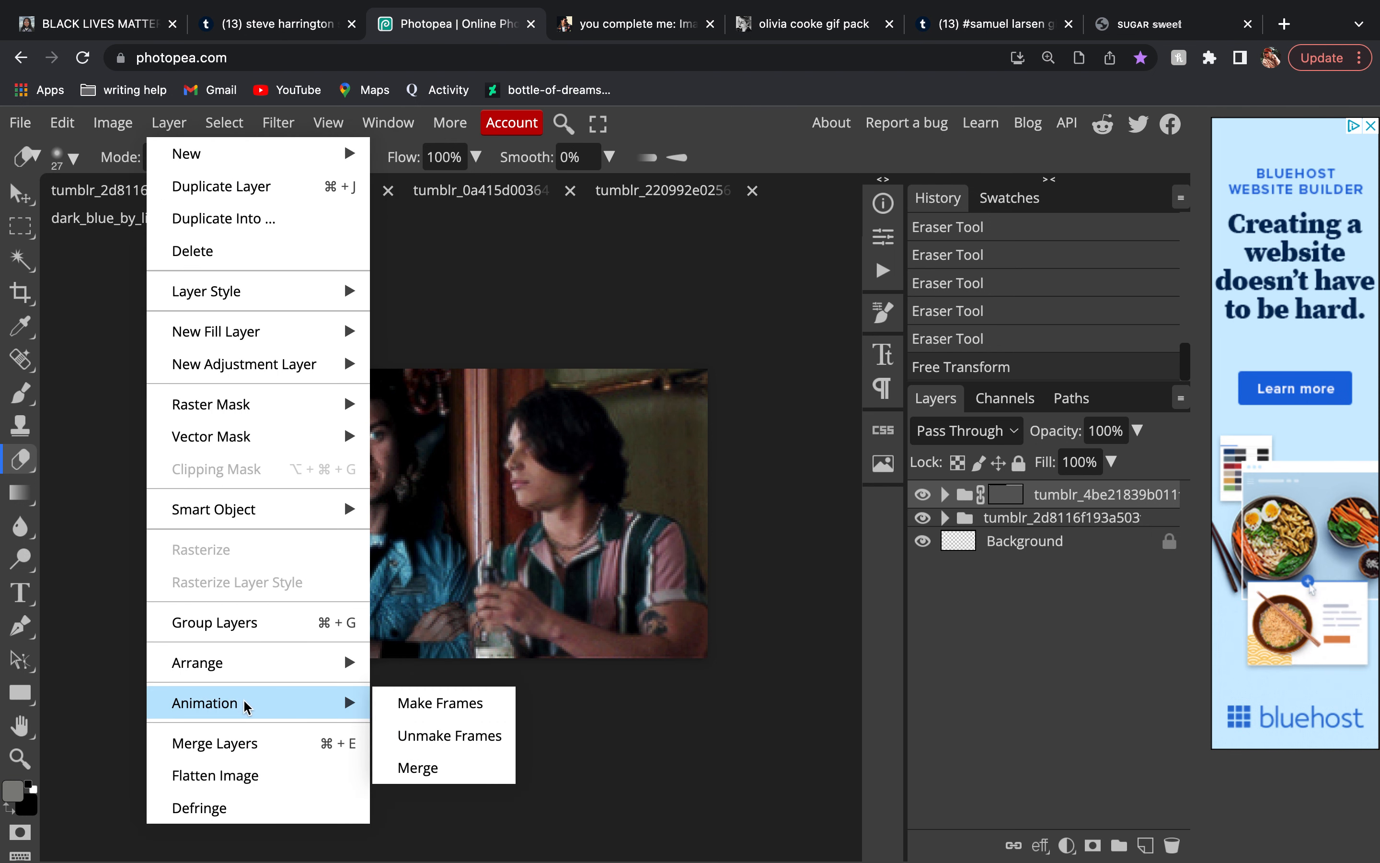
{"action": "left_click", "coordinate": [418, 767]}
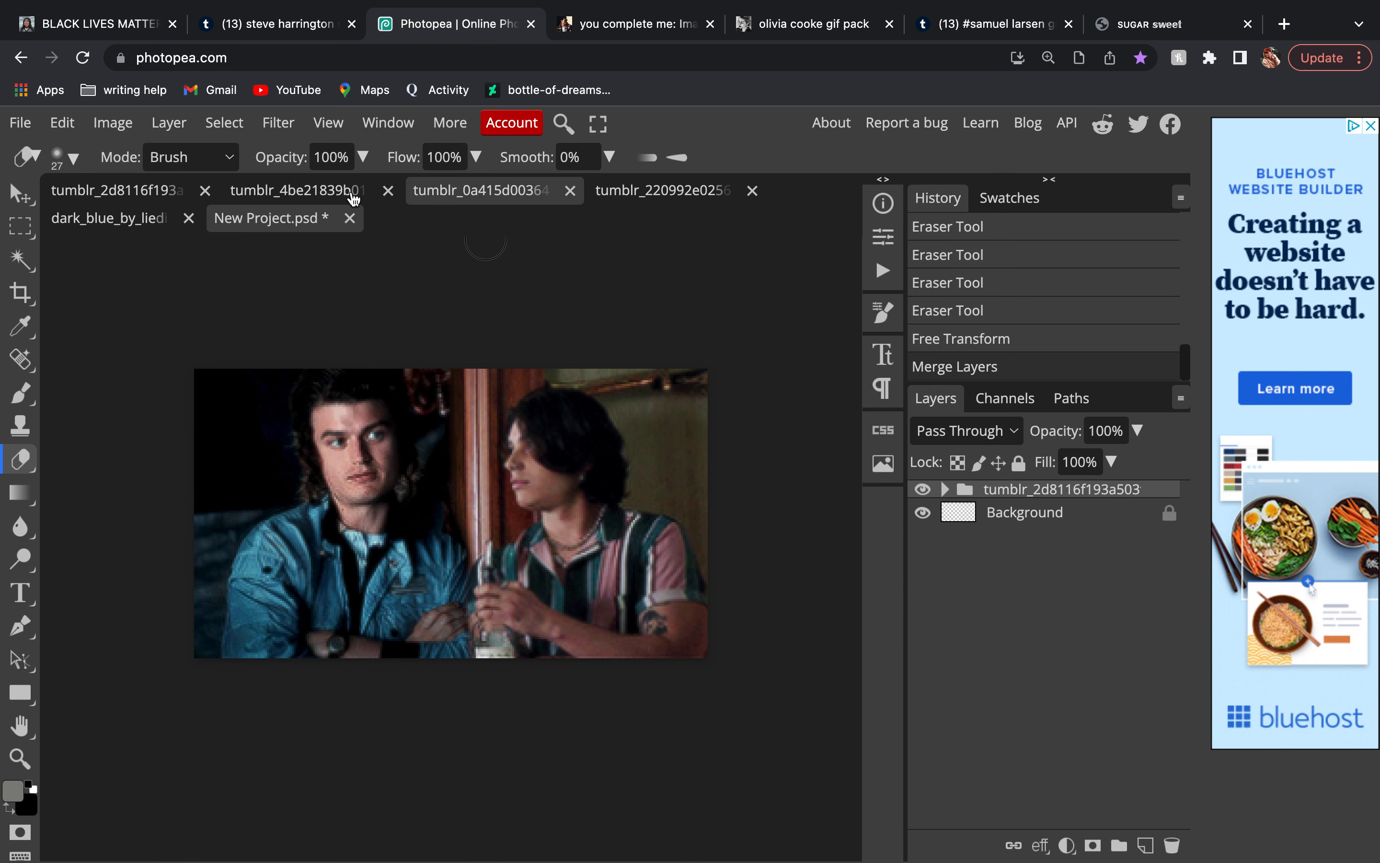
Copy the dark blue coloring folder from the dark_blue_by_lied document into New Project above the merged GIF
{"action": "left_click", "coordinate": [123, 221]}
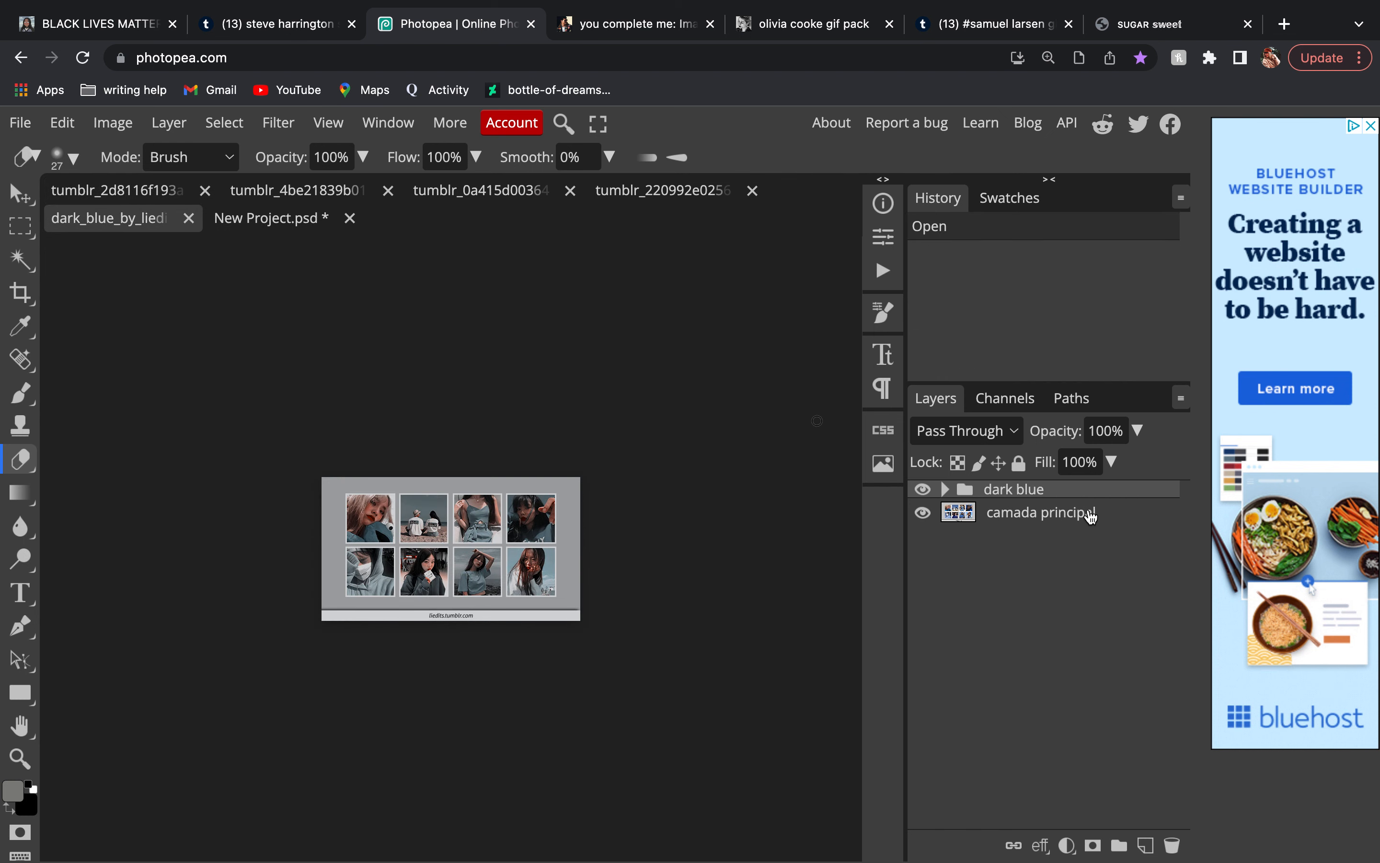
{"action": "left_click_drag", "start_coordinate": [1085, 492], "coordinate": [338, 222]}
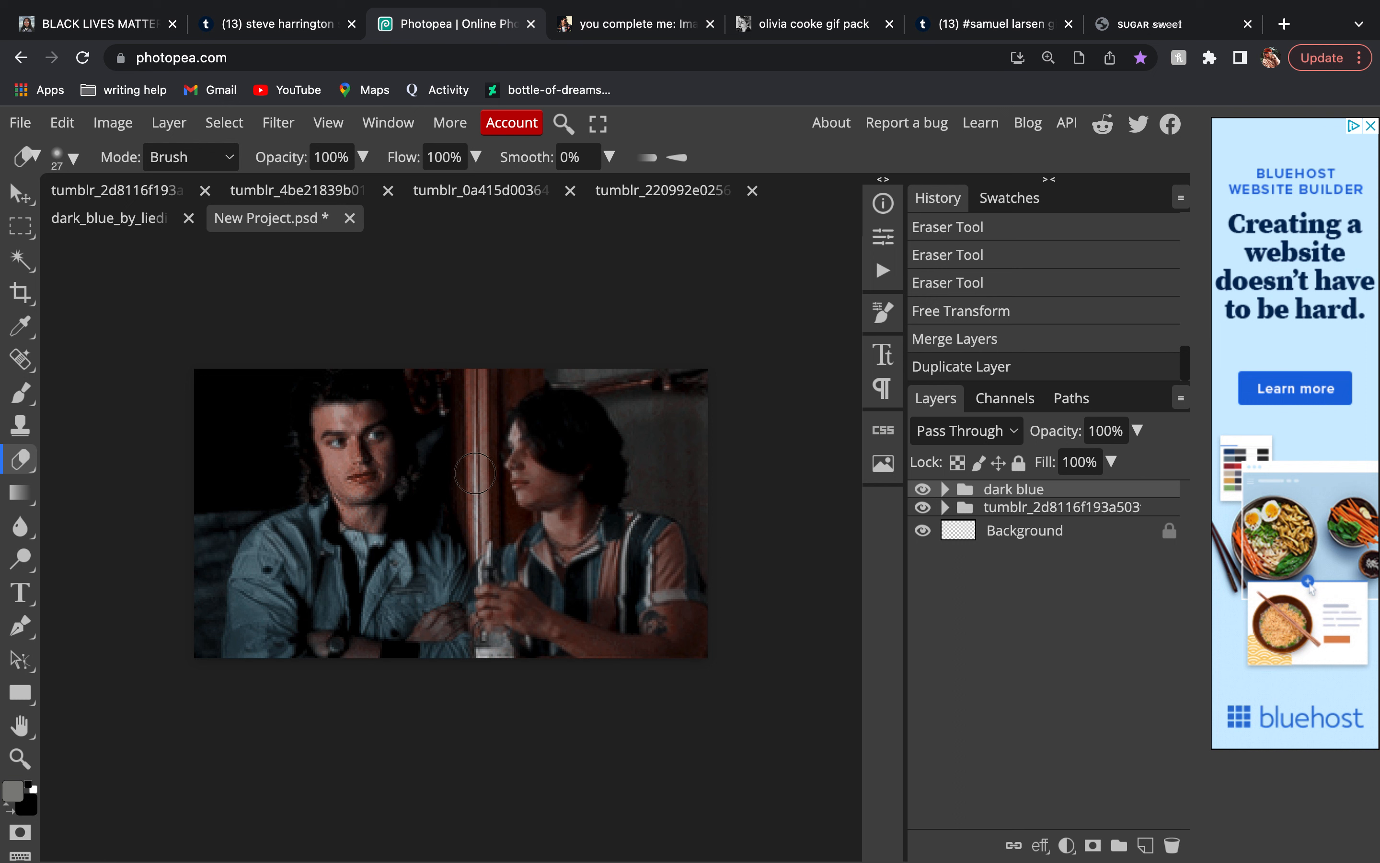
Export the project as a 268 × 151 px GIF named New Project at 100% quality and 100% speed, previewing the animation before saving
{"action": "left_click", "coordinate": [20, 122]}
{"action": "mouse_move", "coordinate": [92, 428]}
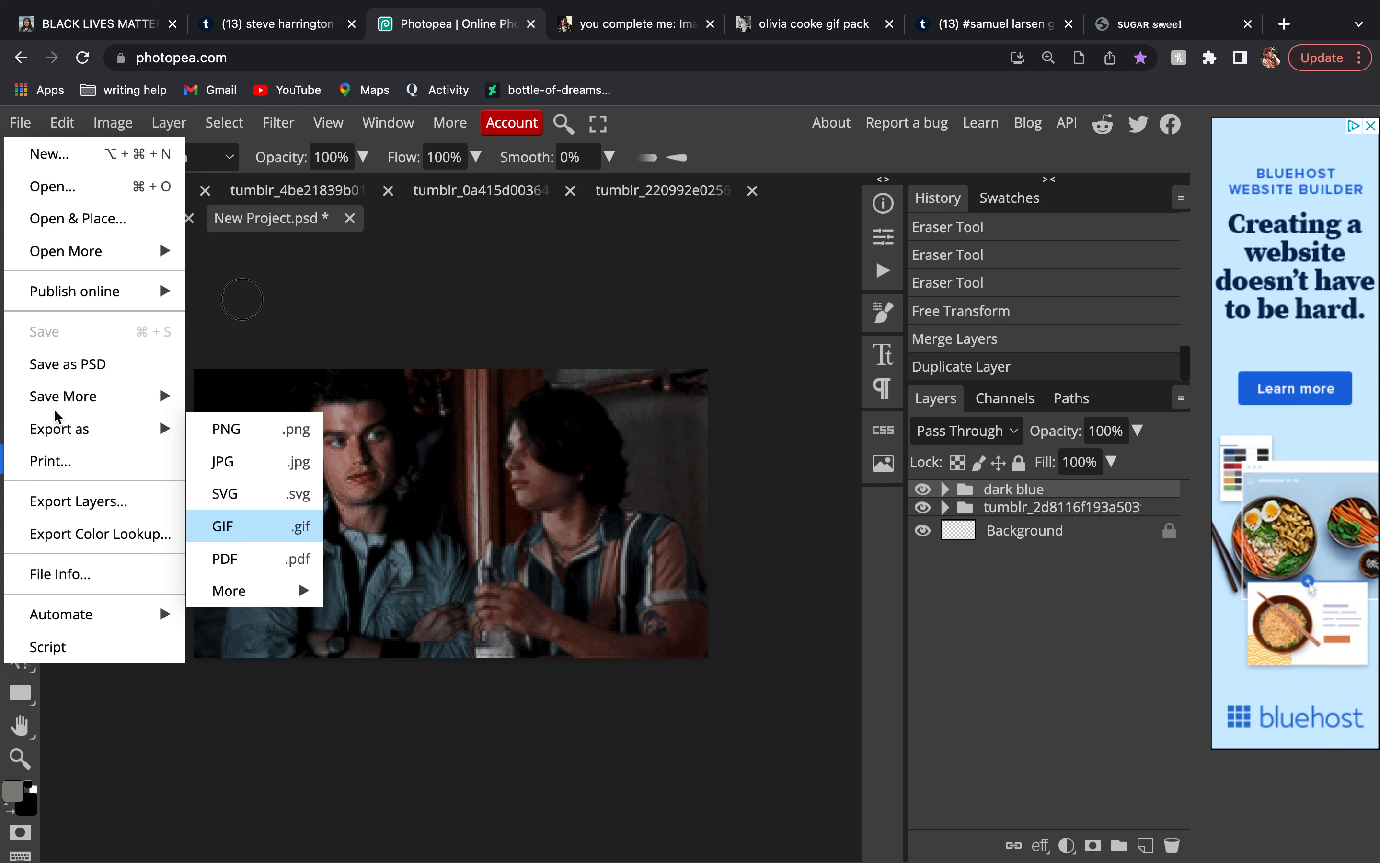
{"action": "left_click", "coordinate": [223, 526]}
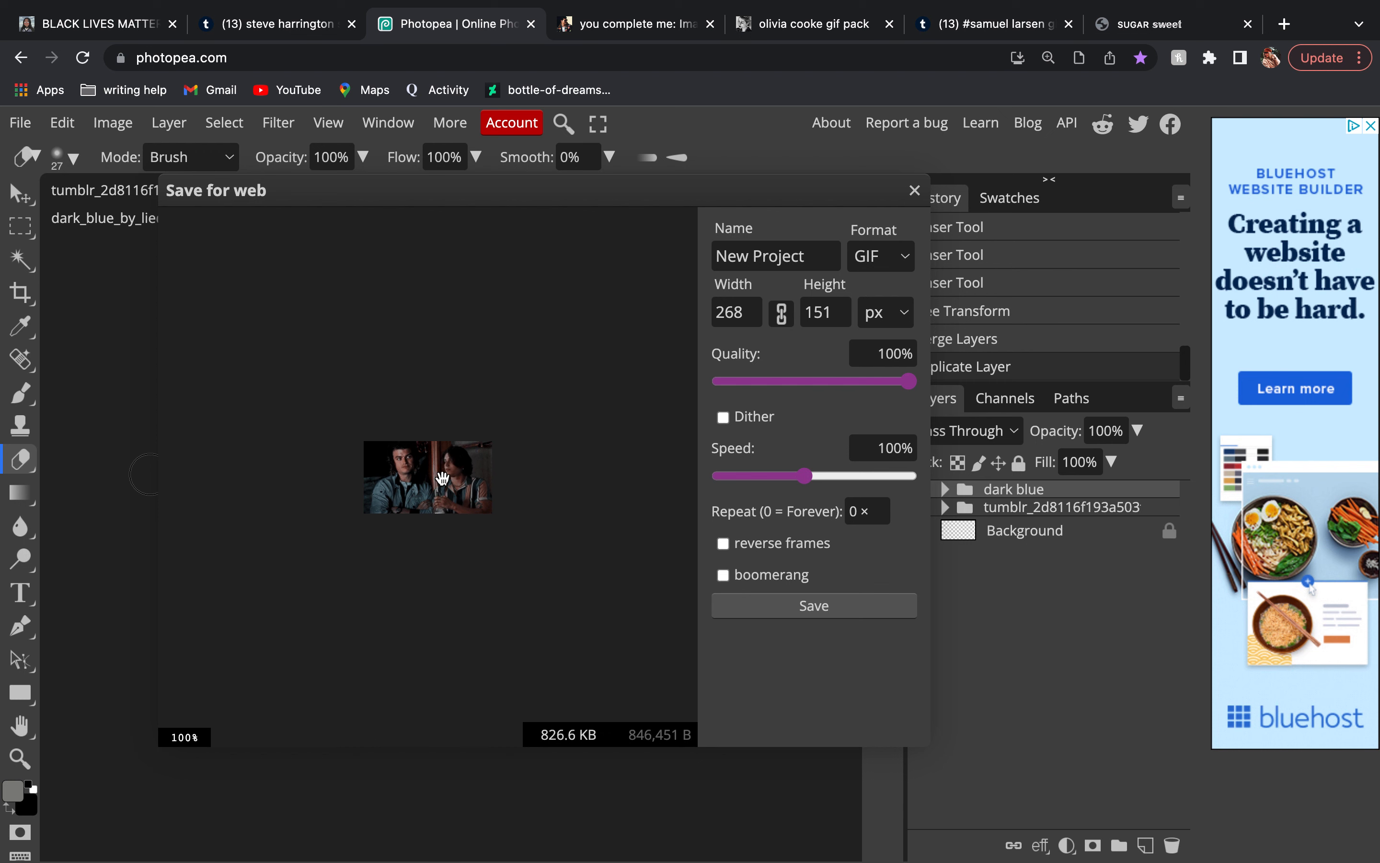
{"action": "scroll", "coordinate": [443, 478], "scroll_direction": "up", "scroll_amount": 1}
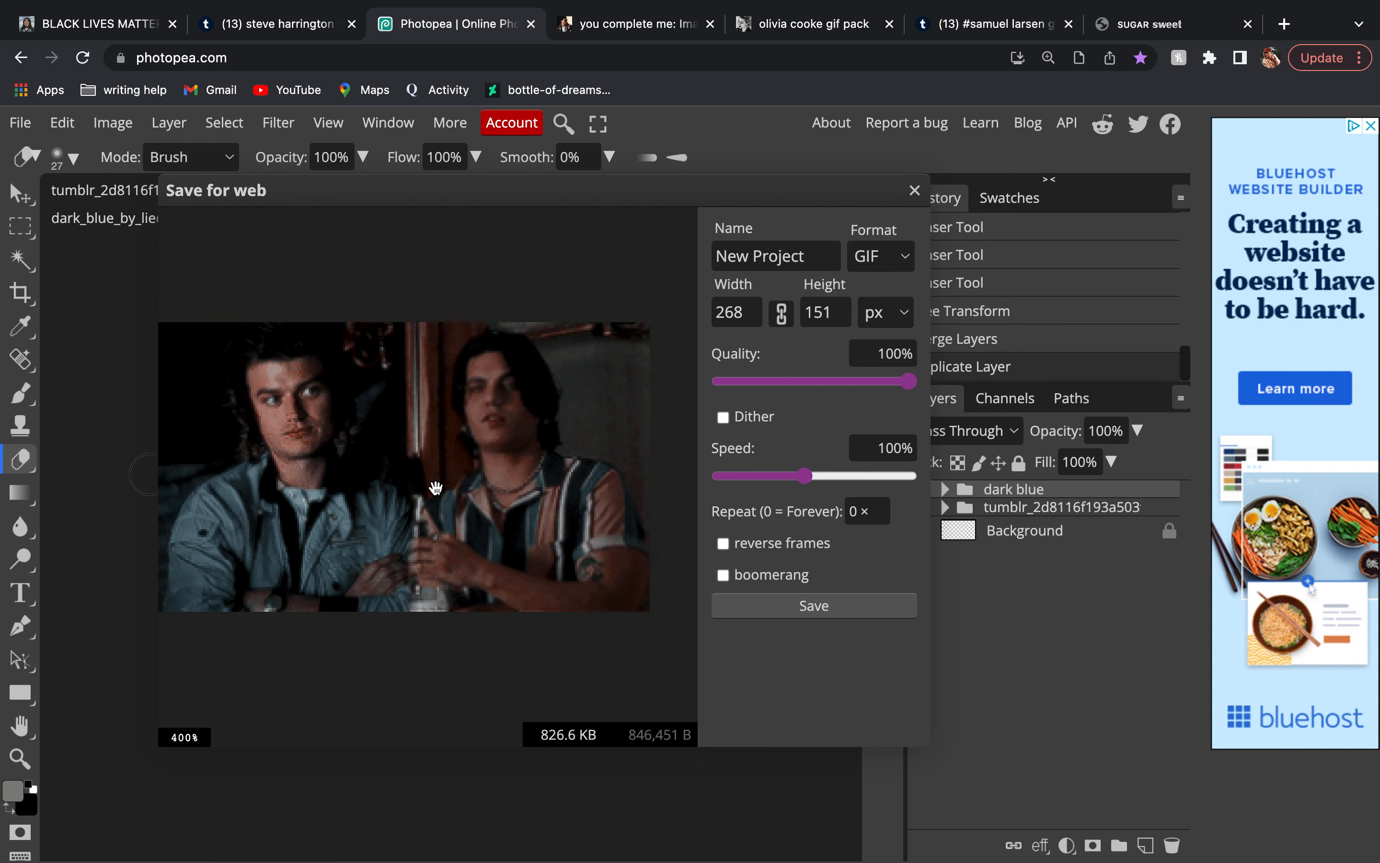
{"action": "scroll", "coordinate": [434, 485], "scroll_direction": "up", "scroll_amount": 1}
{"action": "scroll", "coordinate": [442, 477], "scroll_direction": "down", "scroll_amount": 1}
{"action": "scroll", "coordinate": [447, 465], "scroll_direction": "up", "scroll_amount": 1}
{"action": "scroll", "coordinate": [446, 465], "scroll_direction": "up", "scroll_amount": 1}
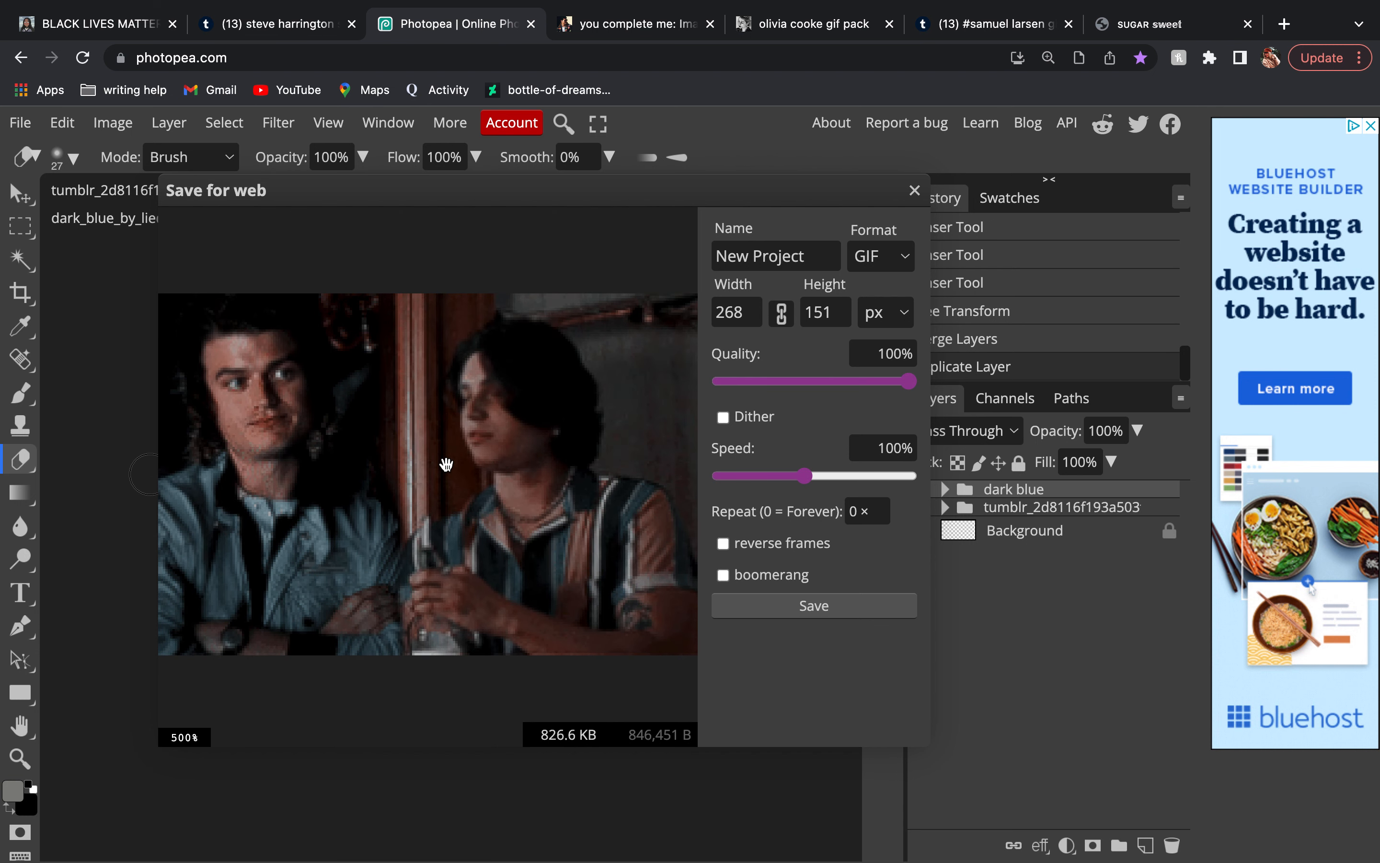
{"action": "scroll", "coordinate": [446, 464], "scroll_direction": "down", "scroll_amount": 3}
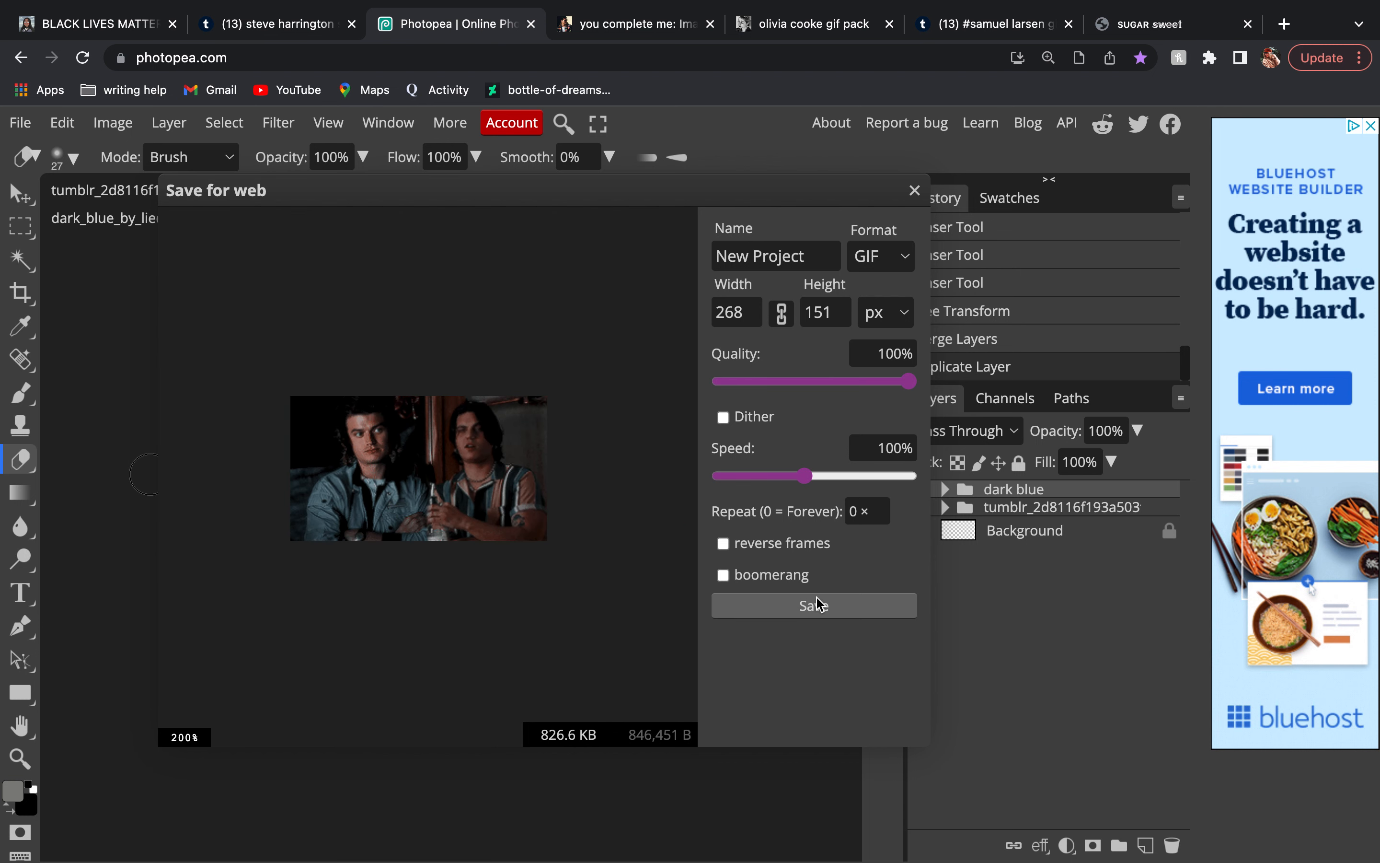
{"action": "left_click", "coordinate": [820, 614]}
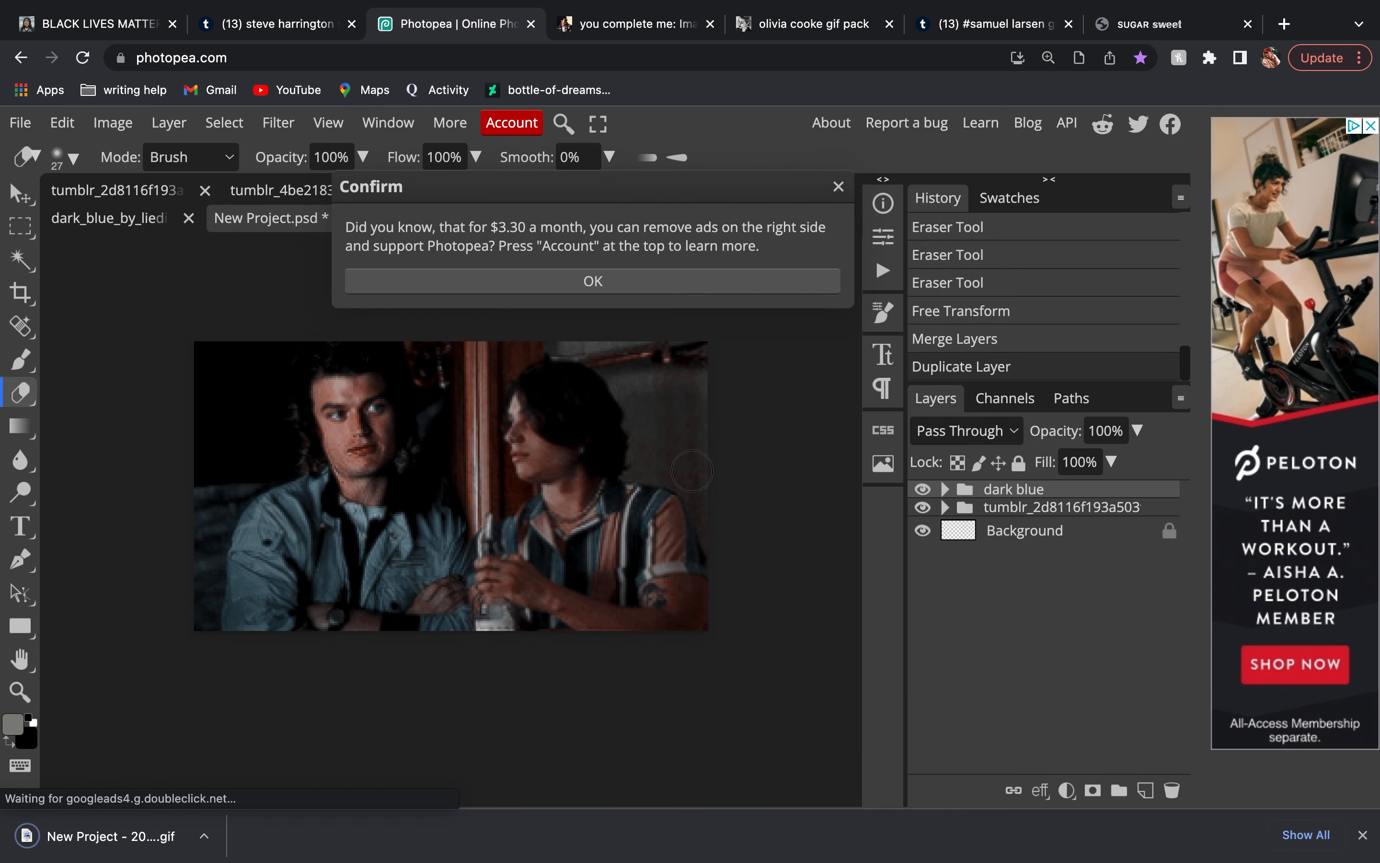
{"action": "left_click", "coordinate": [838, 190]}
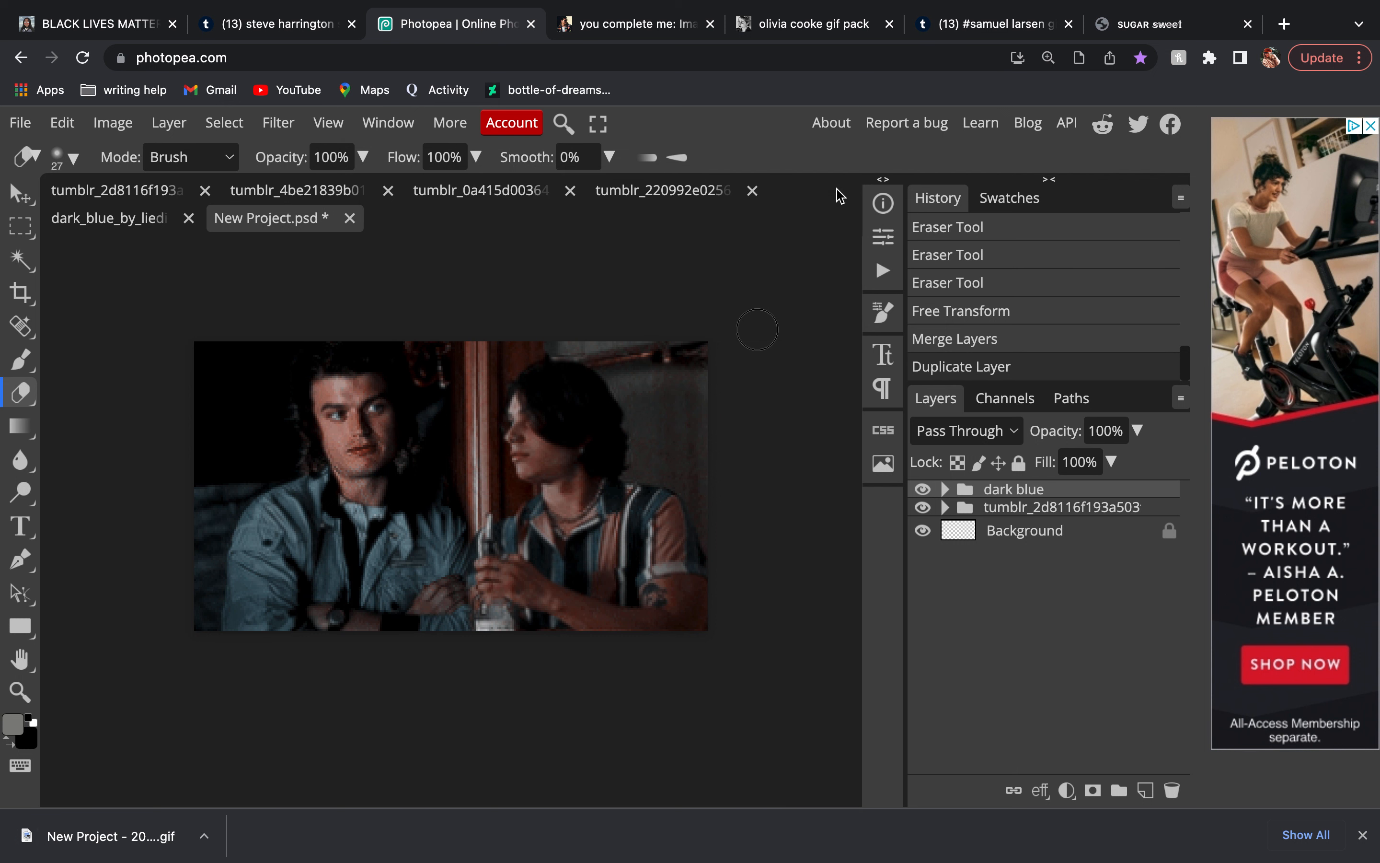